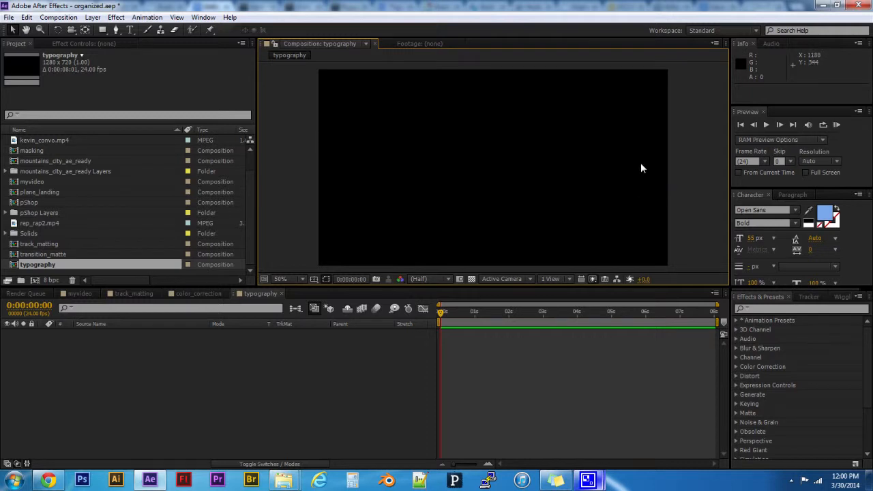
Enlarge the area showing the character settings and activate the Horizontal Type tool
drag(741, 289, 741, 319)
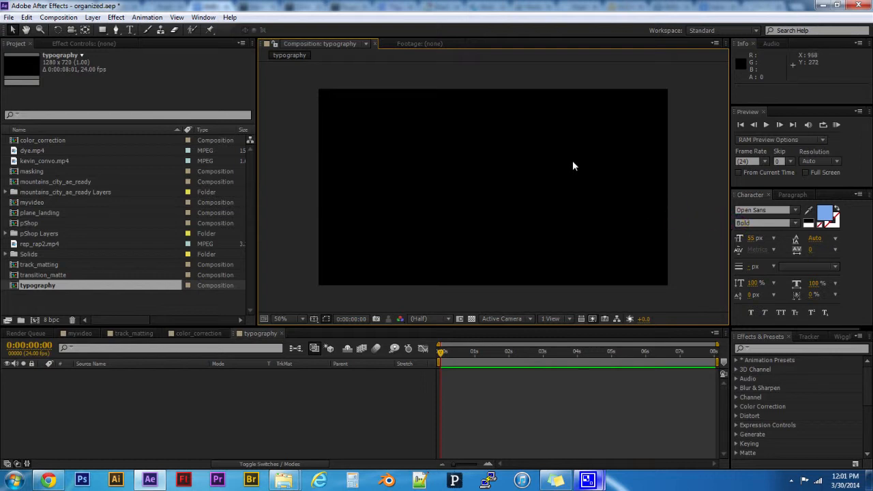
click(129, 30)
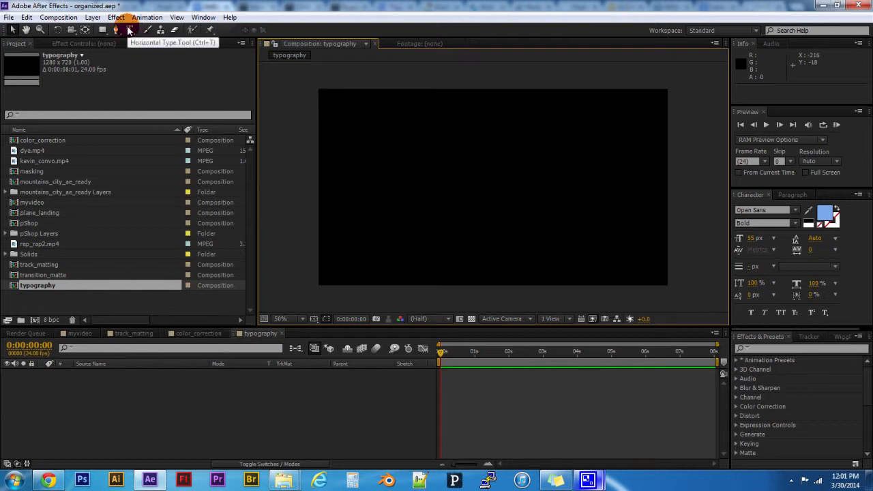
drag(129, 30, 153, 32)
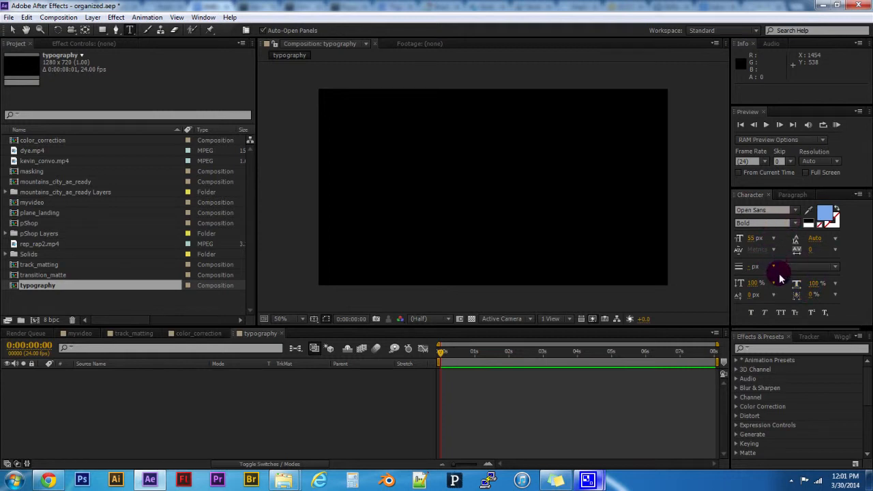
Examine the Character and Paragraph settings and where each set is enabled in the workspace
click(758, 193)
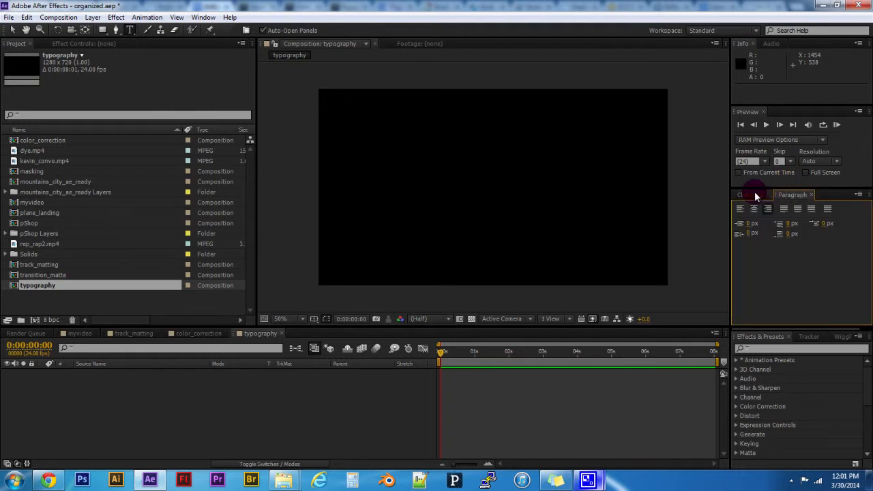
click(200, 17)
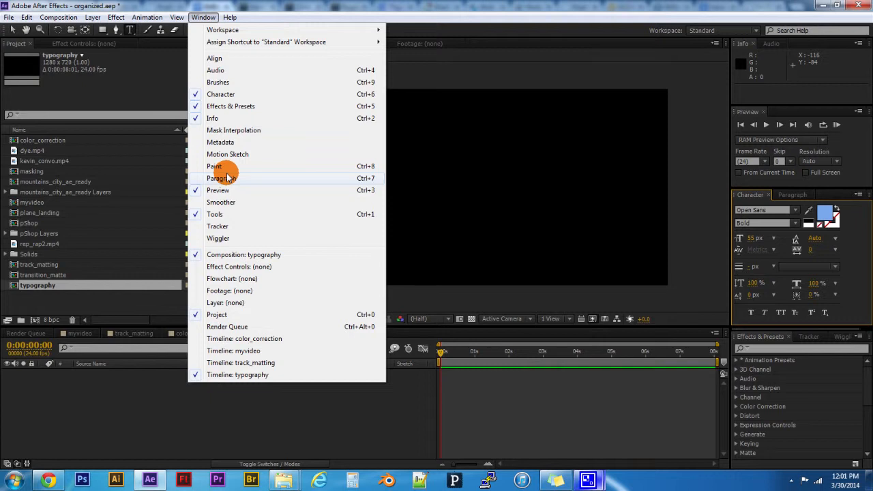
click(792, 194)
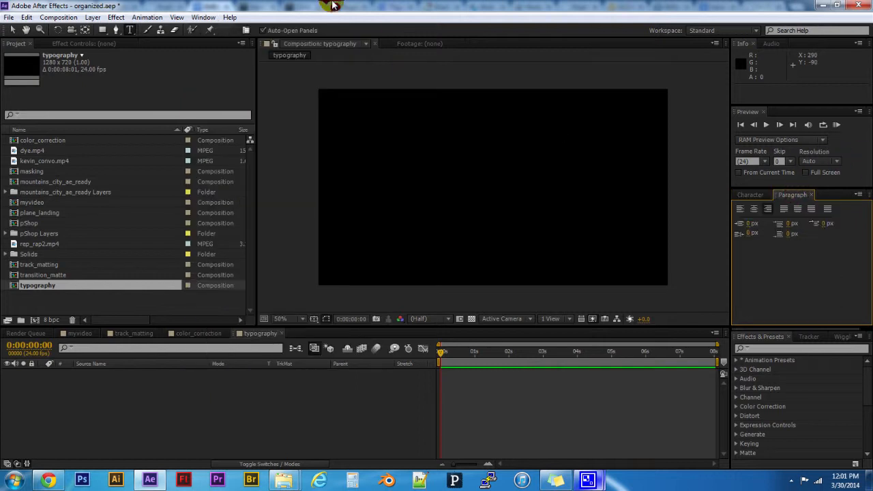
click(204, 18)
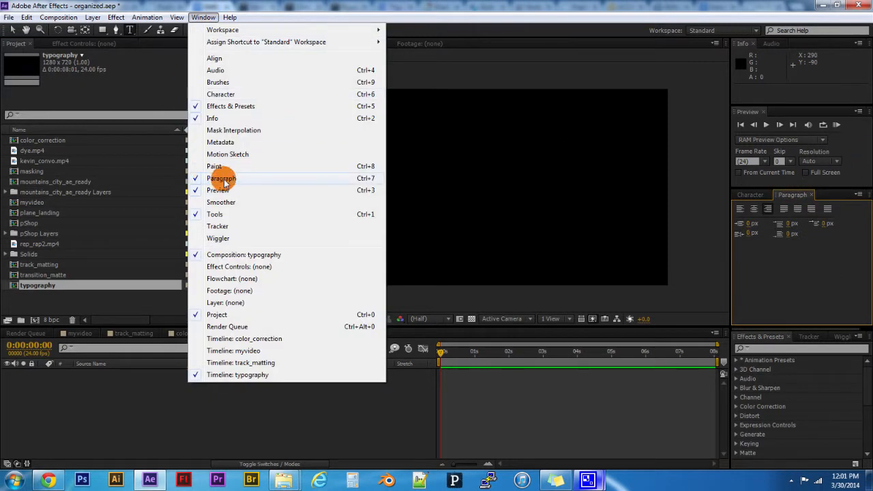
click(756, 194)
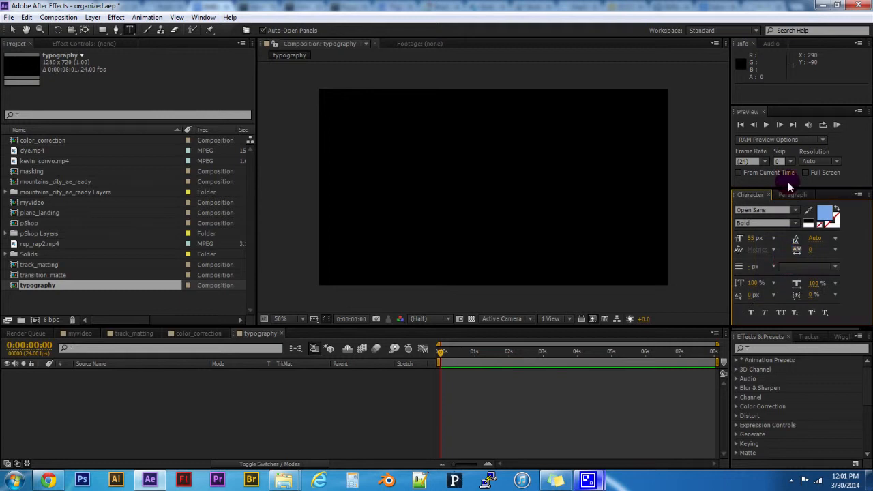
drag(790, 195, 790, 233)
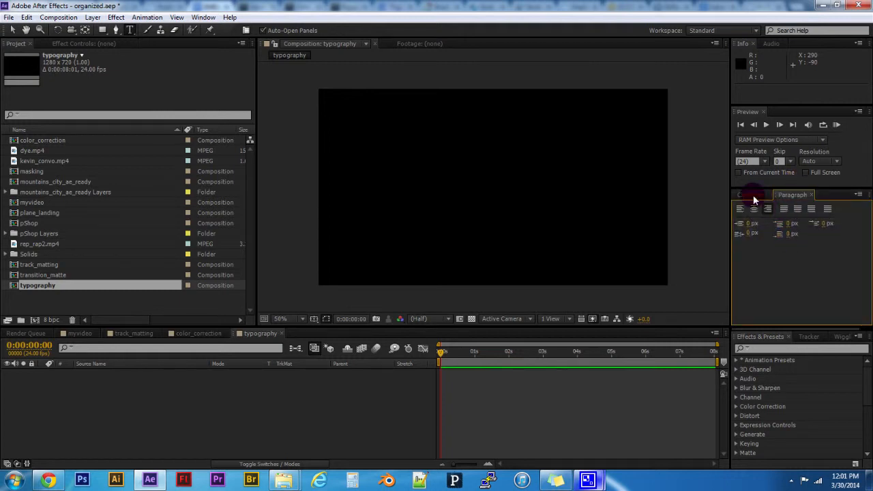
click(754, 196)
click(790, 195)
click(754, 195)
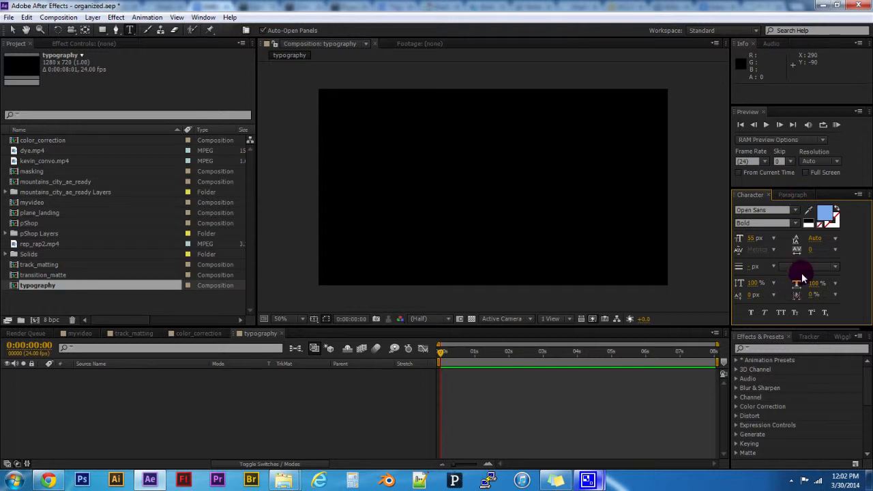
Set the paragraph alignment to centered and add the text "EMDA 342" in the upper-left part of the composition
click(794, 196)
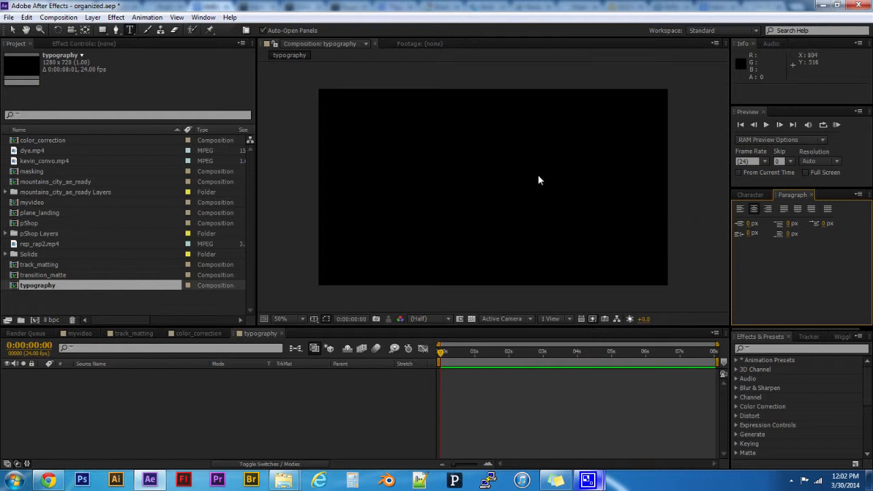
click(755, 192)
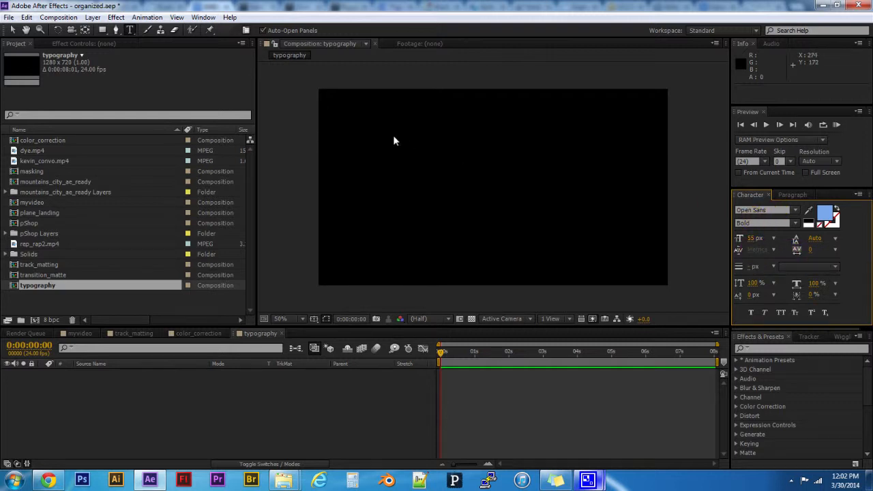
click(412, 171)
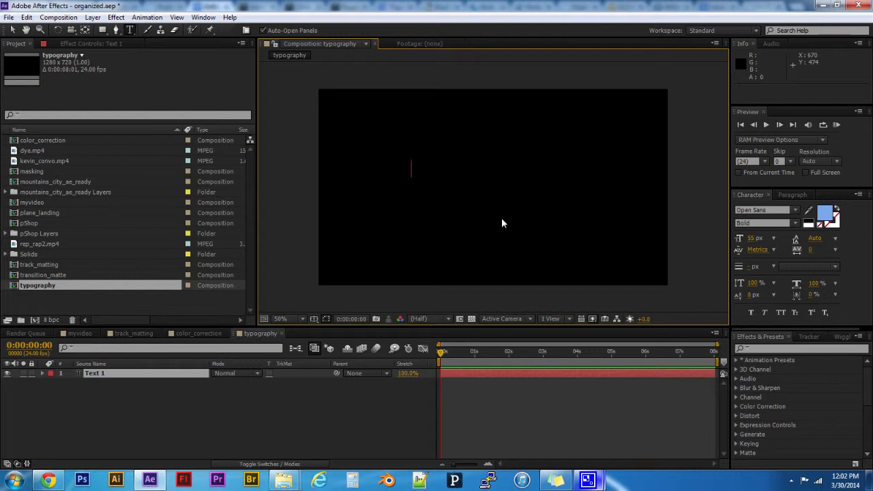
text(EMDA)
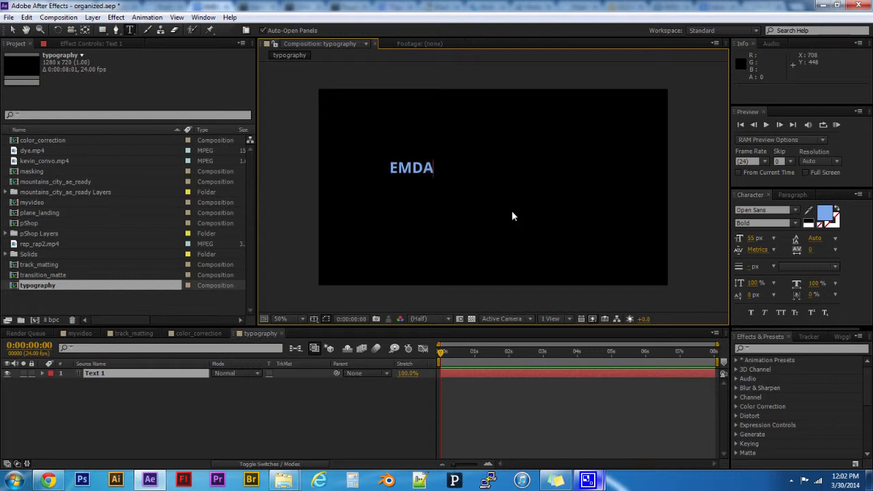
text( 342)
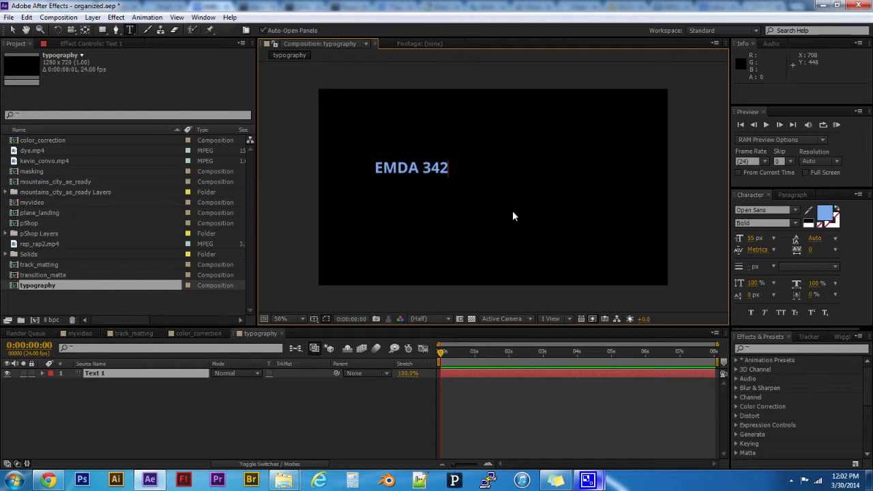
Move the EMDA 342 text toward the middle of the composition, to about 614, 382
click(13, 30)
click(793, 194)
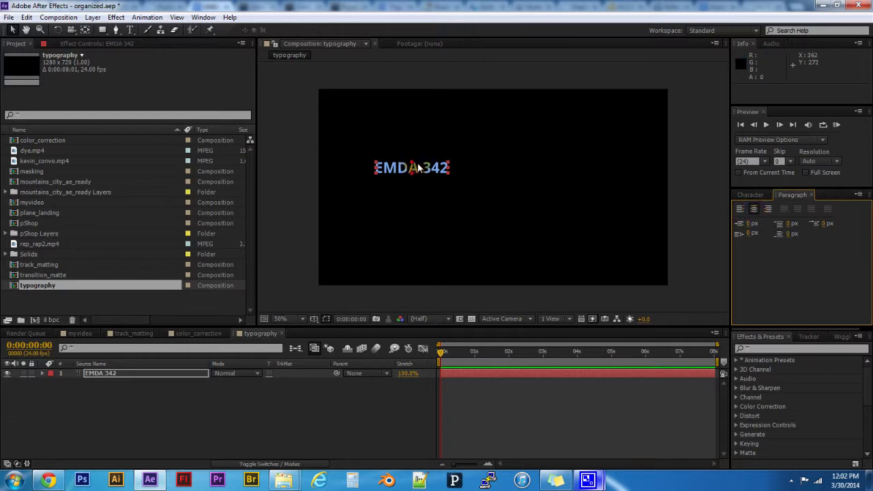
drag(437, 171, 504, 184)
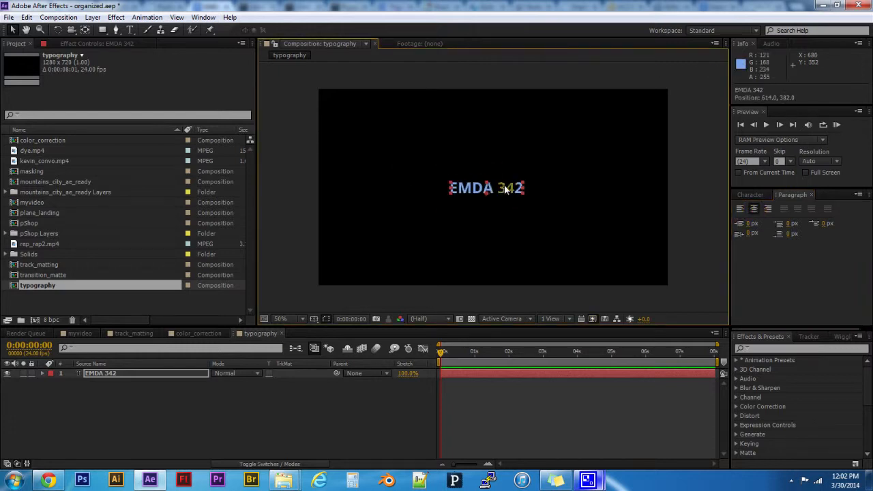
click(752, 196)
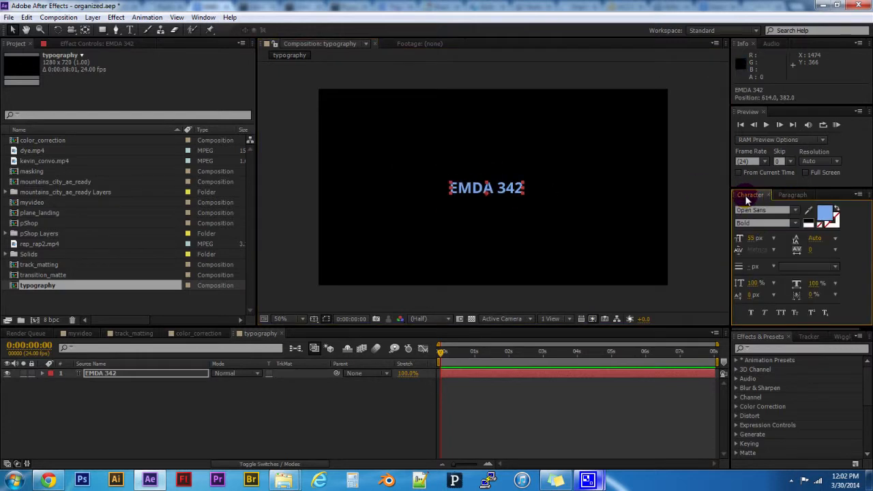
Using the text layer's Transform properties, set its X position to 637 and its scale to 100%
click(127, 374)
key(p)
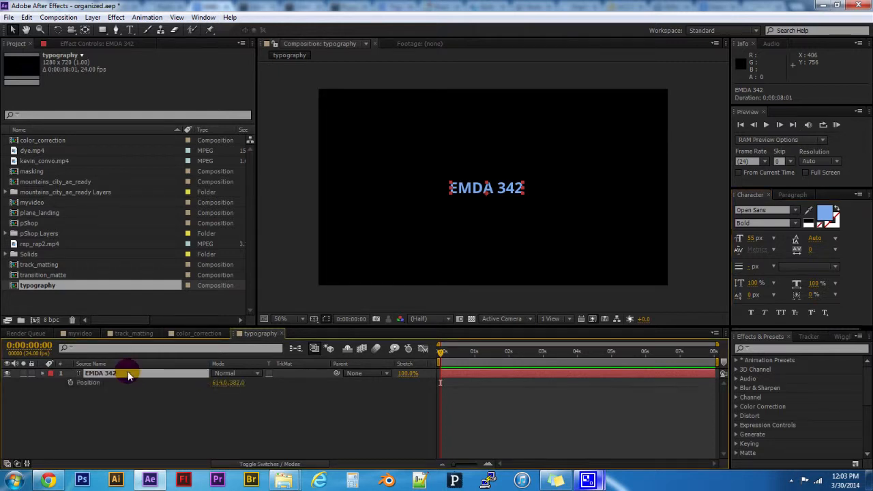
click(42, 373)
click(43, 374)
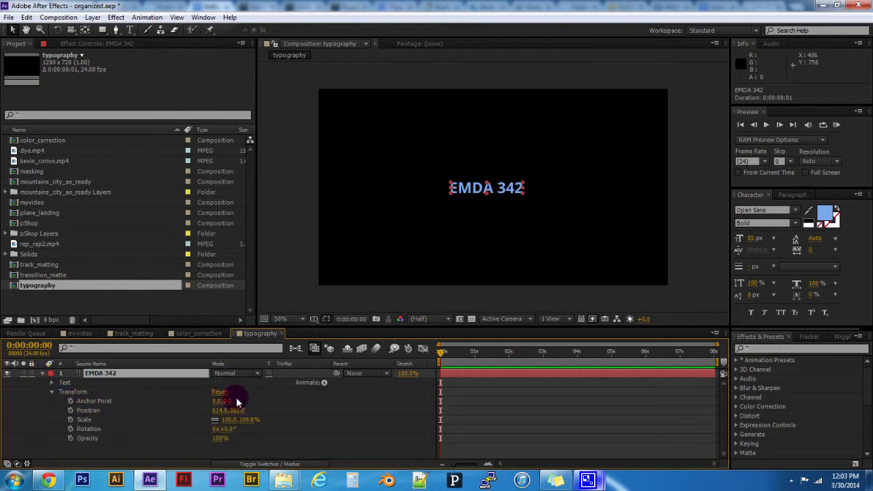
drag(220, 408, 355, 404)
click(222, 414)
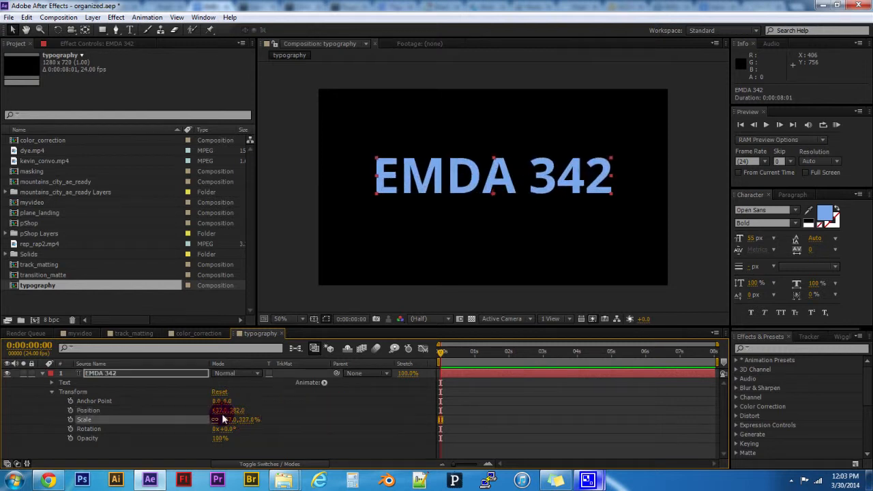
text(100)
key(Return)
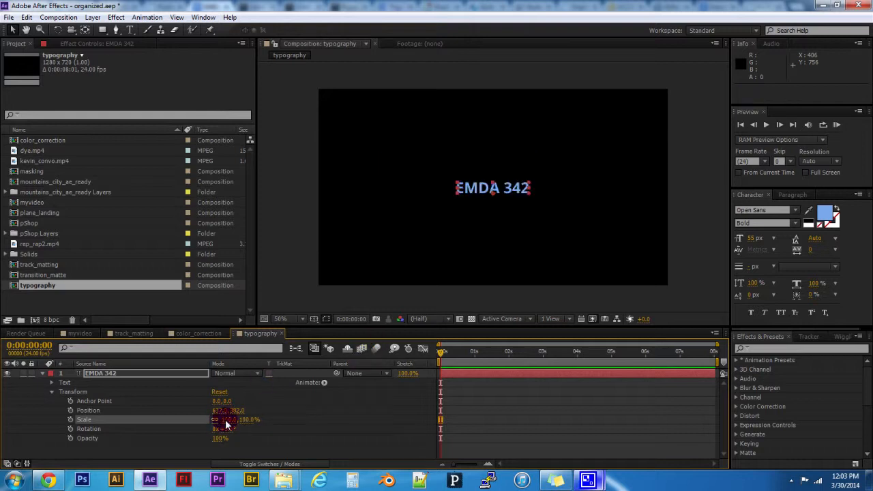
Increase the text's font size to 159 px and move the text down to a Y position of 400
drag(753, 239, 826, 249)
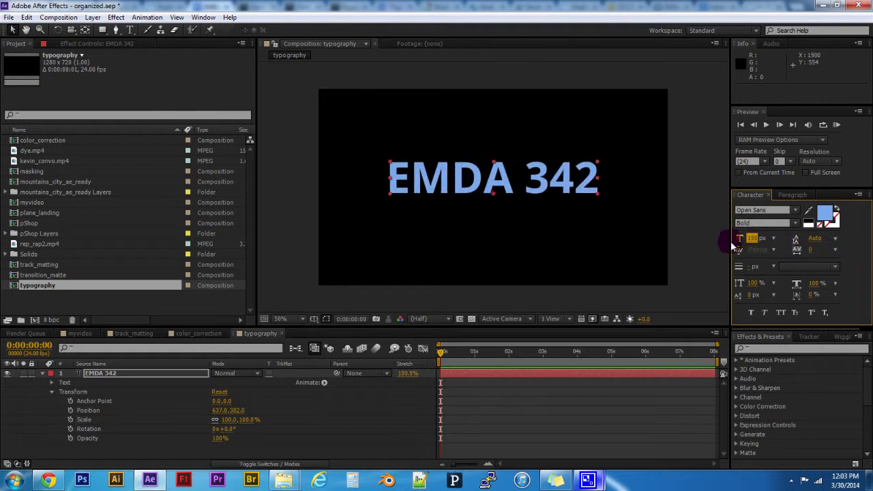
drag(535, 187, 543, 191)
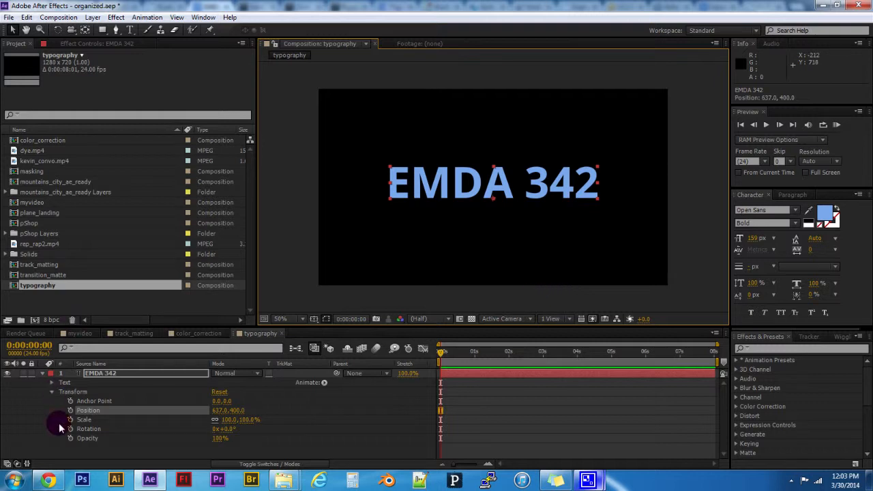
click(79, 449)
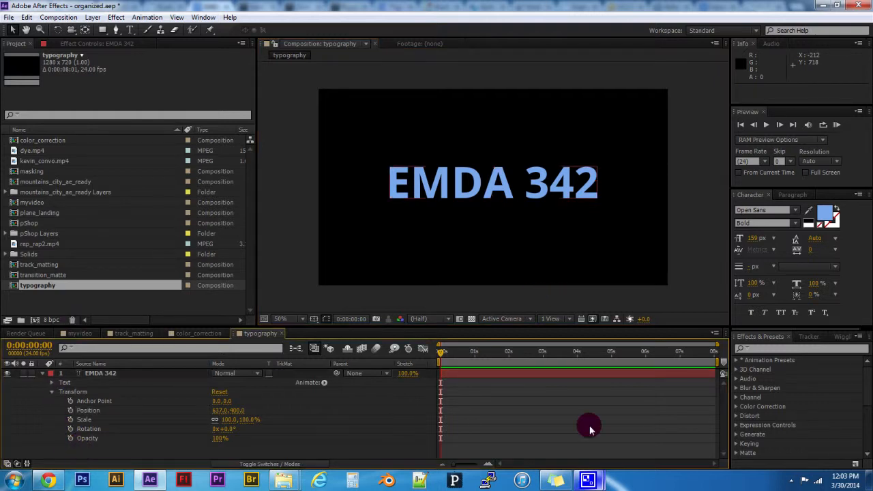
Try a different tracking value on the EMDA 342 text and undo the change
click(812, 250)
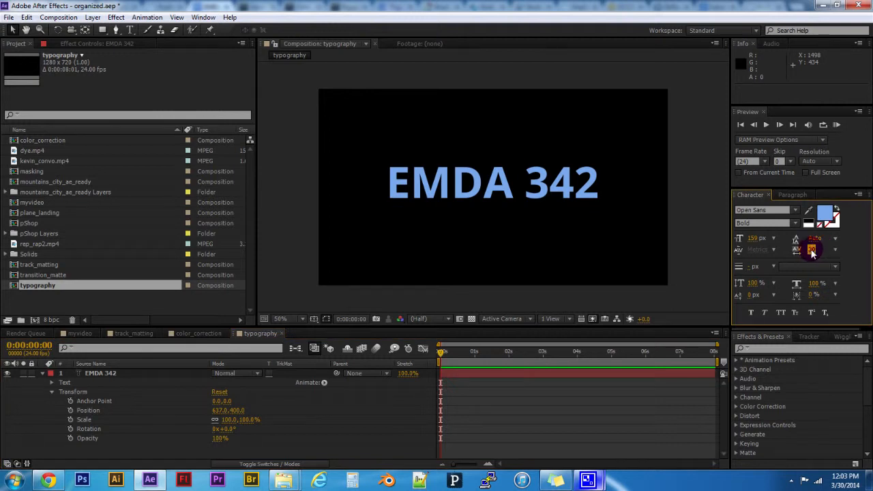
click(90, 373)
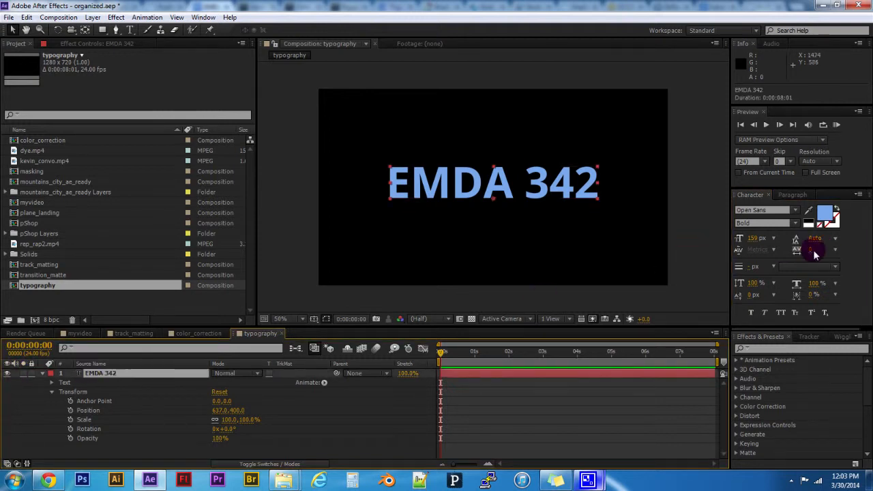
drag(810, 249, 432, 283)
key(ctrl+z)
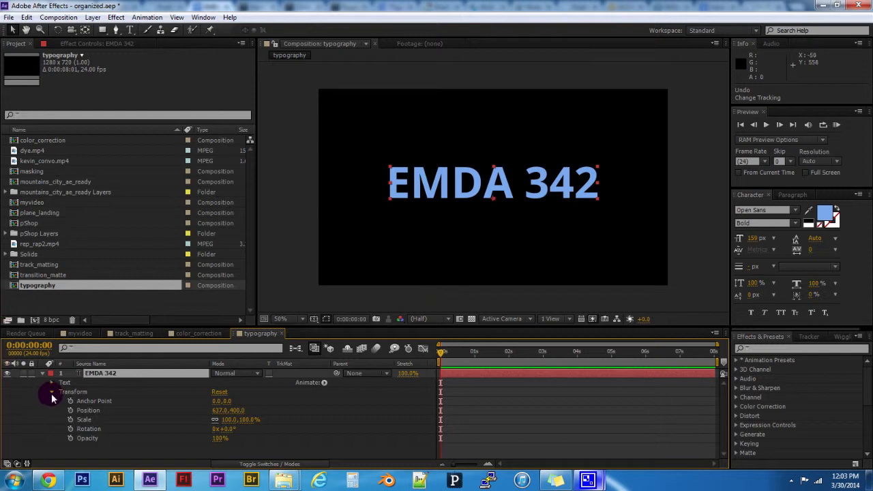
Try a different Y position for the text layer and undo the change
click(102, 409)
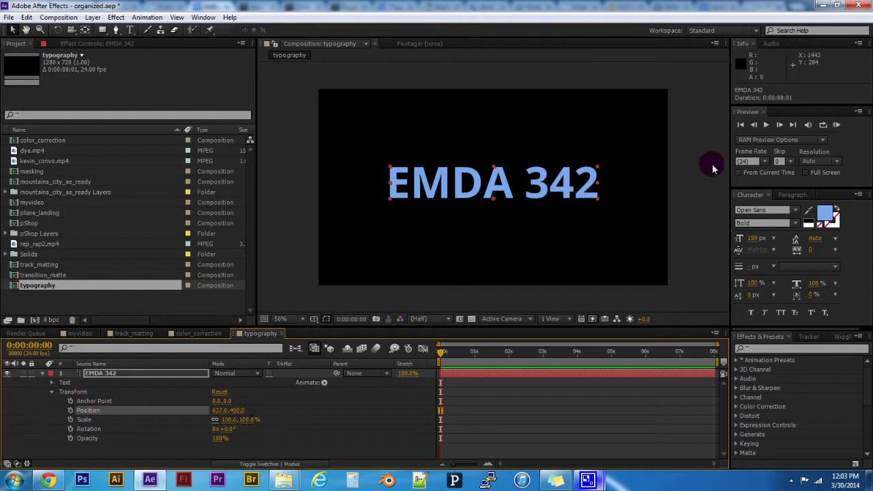
drag(239, 411, 197, 439)
key(ctrl+z)
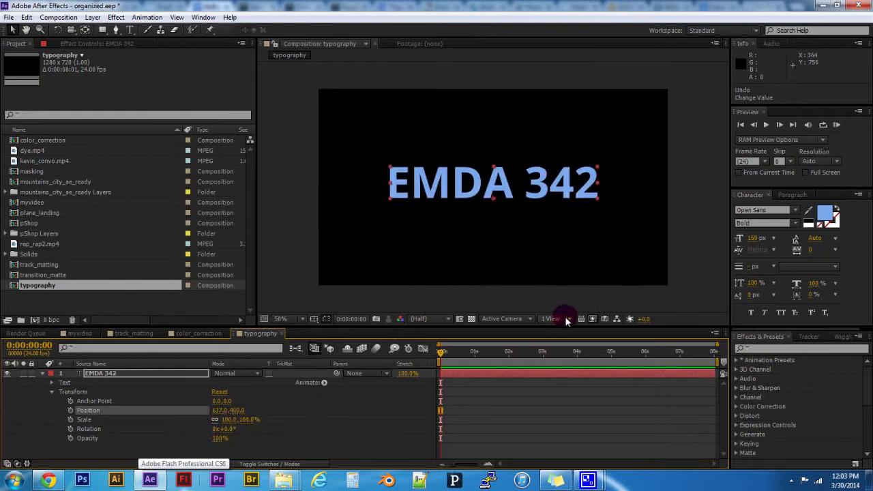
Keyframe the text's current position at 0:00:01:23 and a position below the frame, Y 883, at 0:00:00:00
mouse_move(507, 354)
mouse_down()
mouse_move(513, 358)
mouse_move(507, 353)
mouse_up()
click(211, 429)
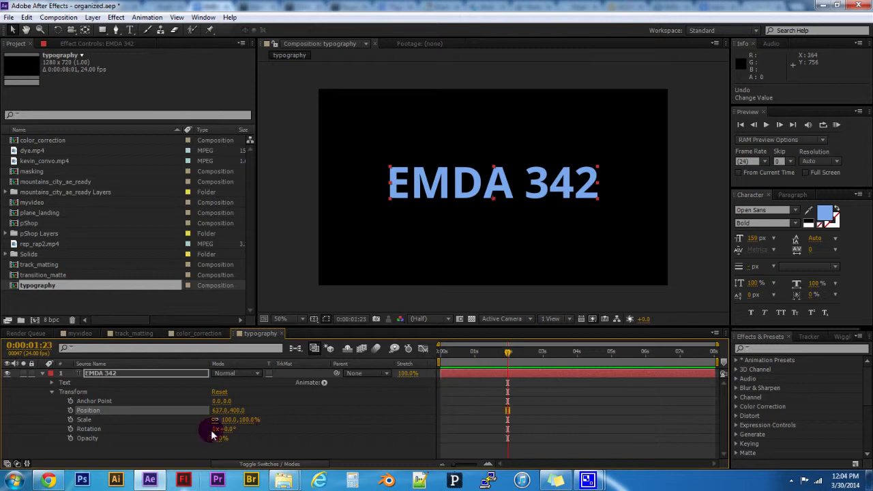
click(71, 410)
drag(509, 349, 411, 356)
drag(238, 410, 481, 427)
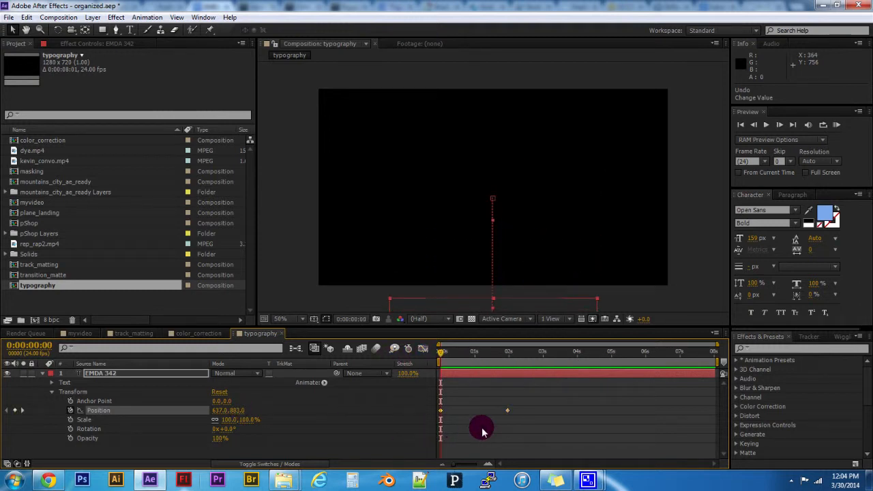
Preview the upward text movement, shift the second position keyframe to 0:00:00:14, and display the layer switches
drag(442, 351, 509, 352)
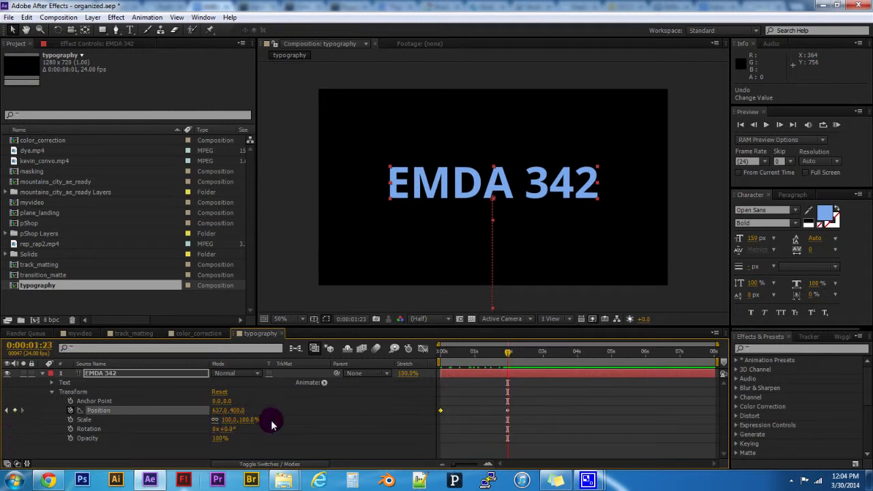
drag(508, 412, 461, 412)
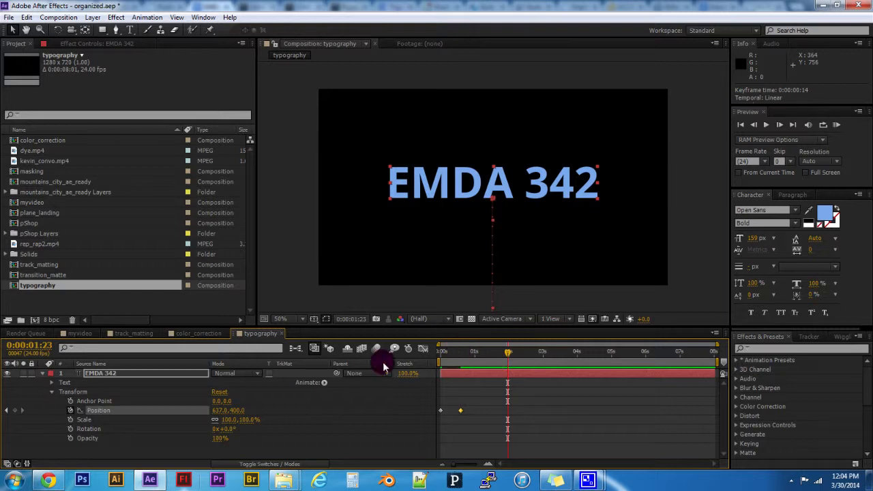
click(261, 464)
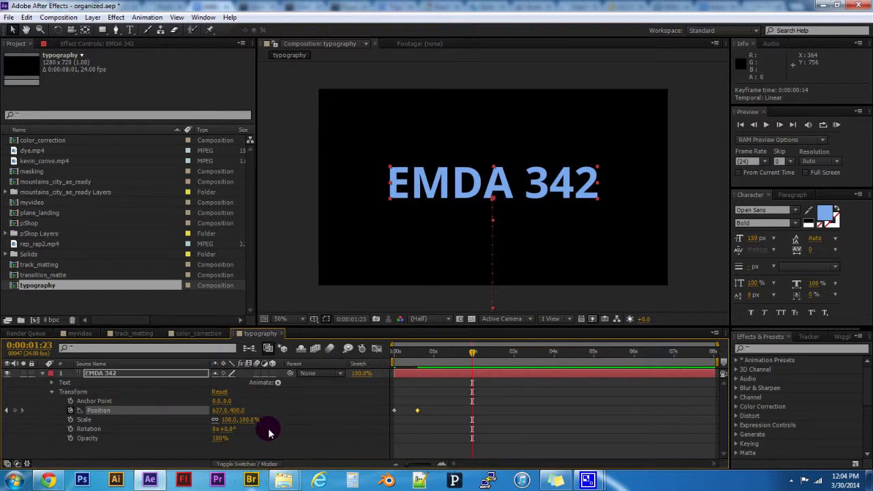
Enable motion blur for the EMDA 342 layer and the composition, and preview with the work area ending at about 2 seconds
click(256, 373)
click(329, 349)
drag(717, 363, 481, 379)
key(KP_0)
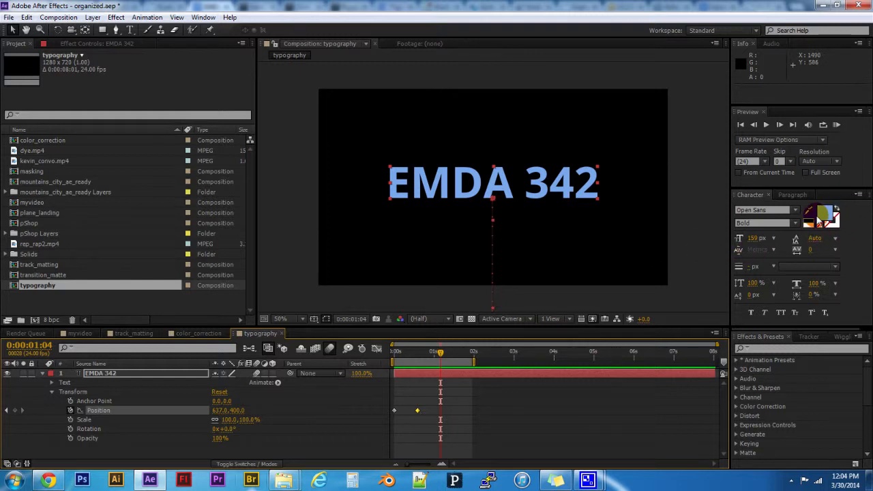
Change the EMDA 342 text's fill colour to a lighter blue, 9AD8EA
click(823, 214)
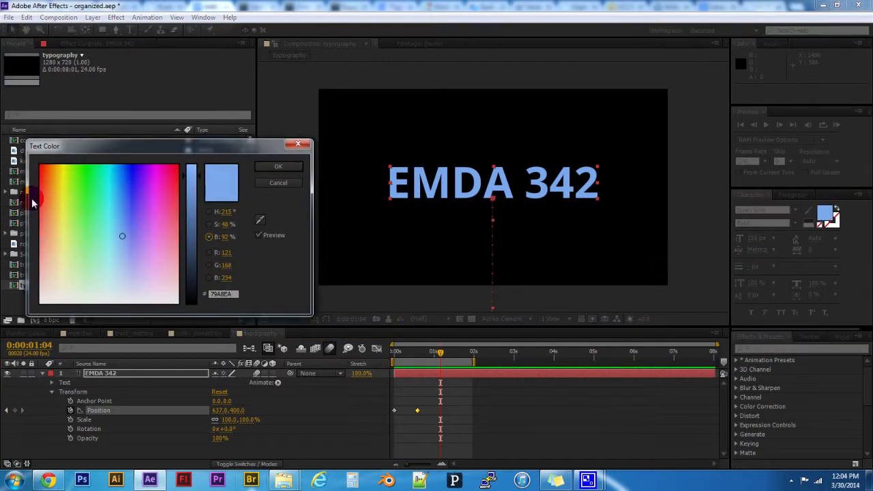
drag(177, 194, 115, 255)
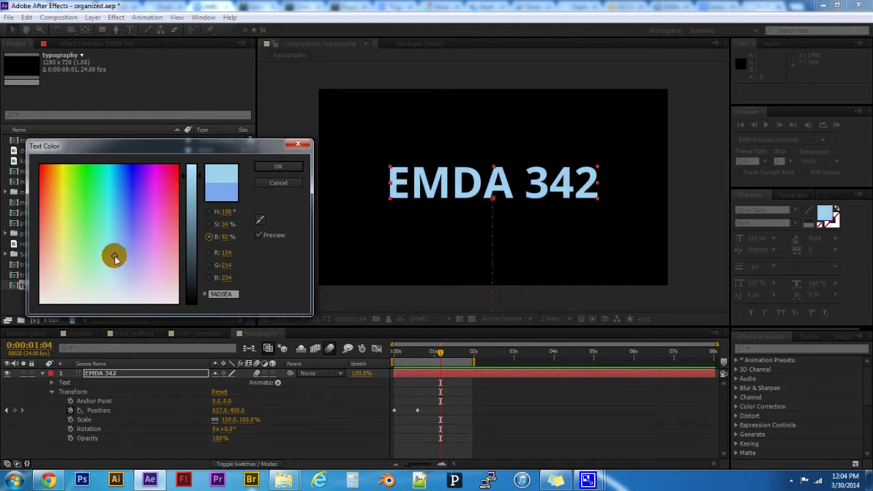
click(278, 166)
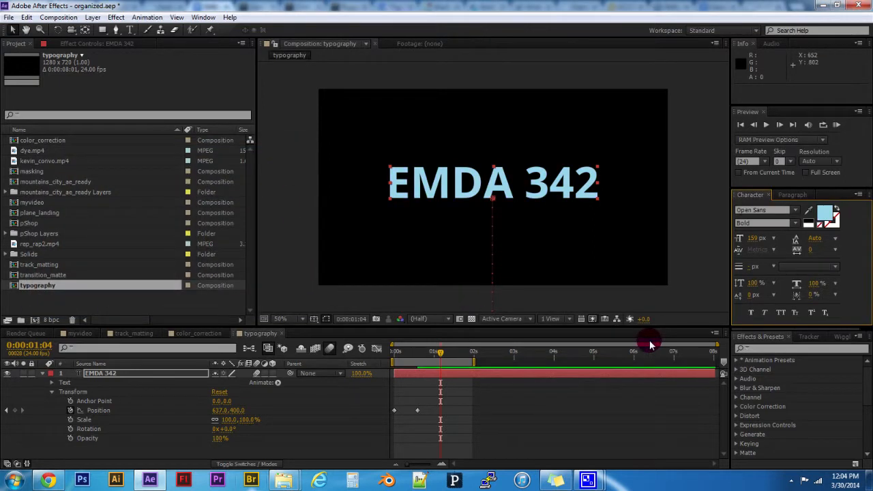
Try the Regular style on the Open Sans text, and set its font style to Light
click(773, 210)
key(Escape)
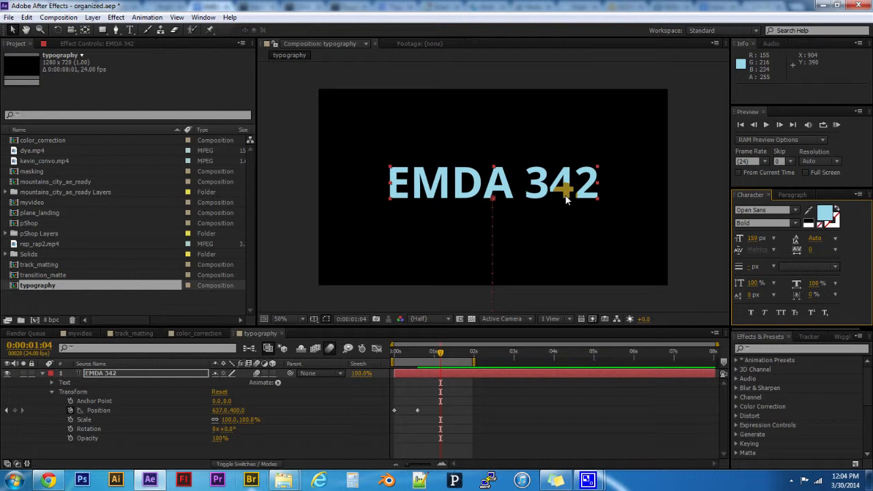
click(796, 224)
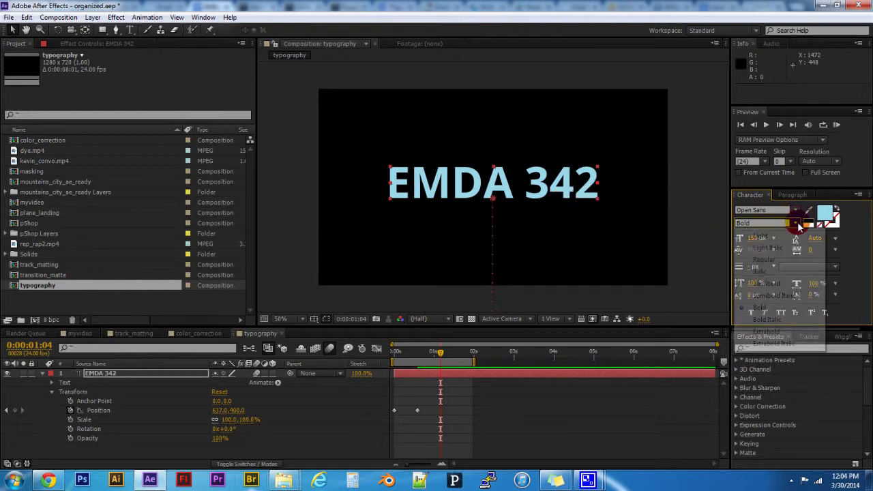
click(762, 261)
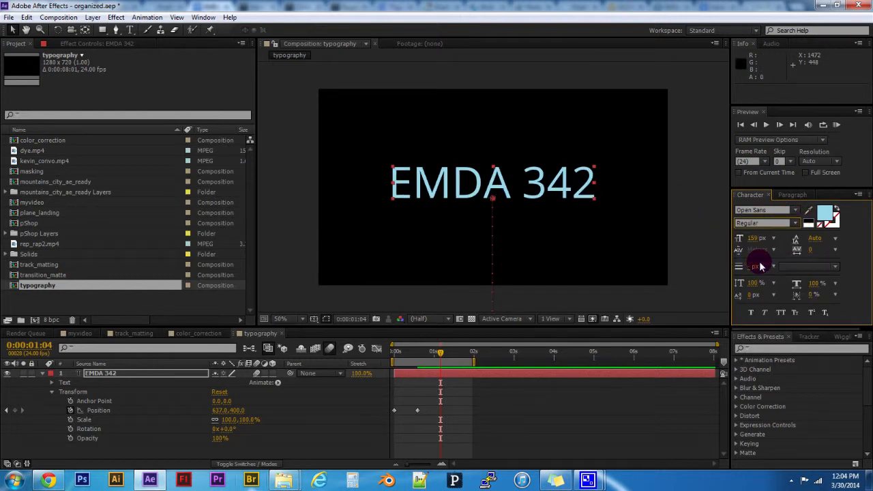
click(796, 224)
click(776, 237)
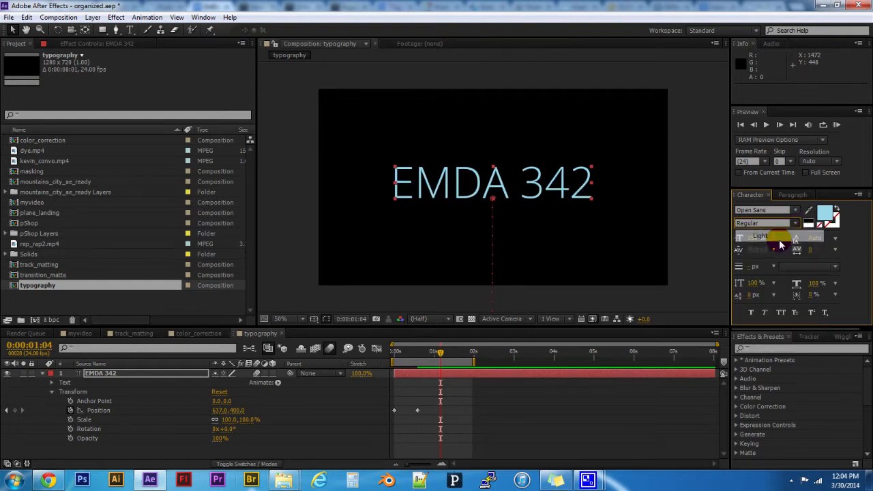
click(17, 394)
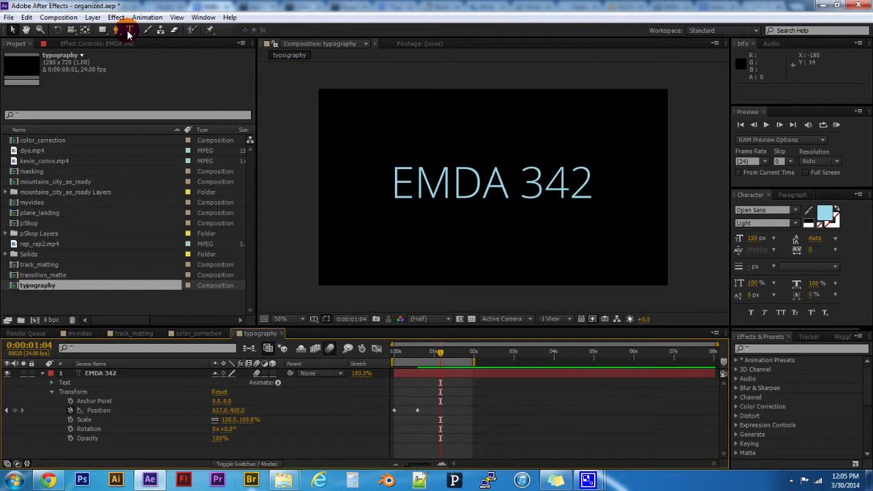
click(795, 225)
click(795, 226)
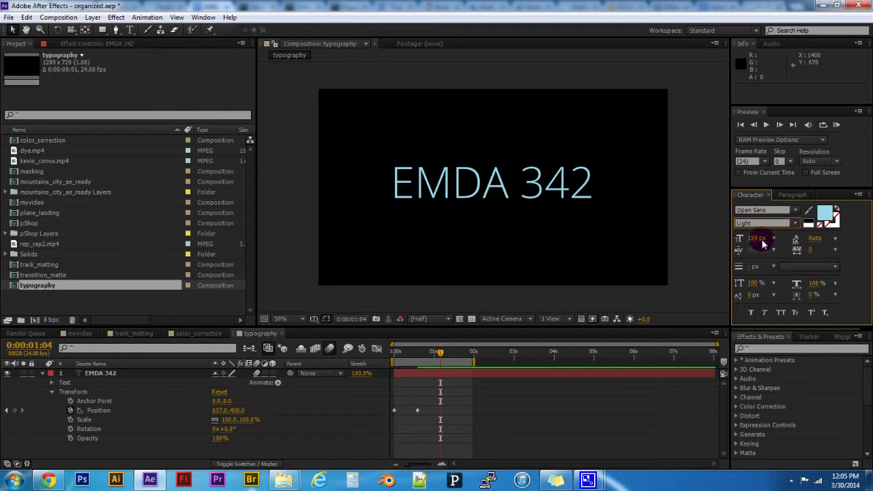
Try a font size of 40 px on the EMDA 342 text
click(114, 373)
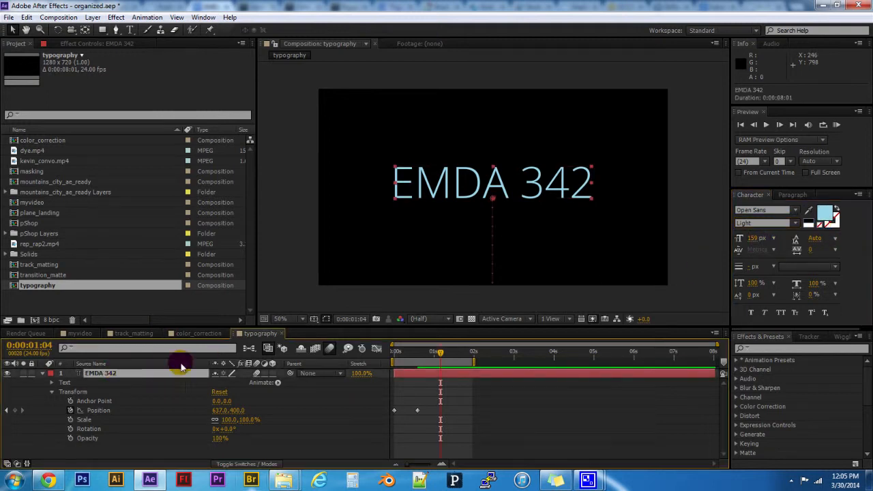
drag(763, 242, 708, 253)
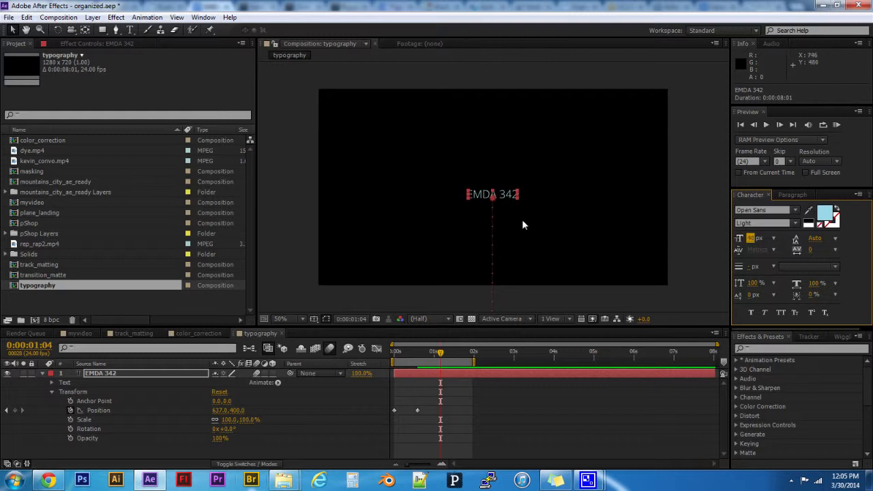
click(609, 198)
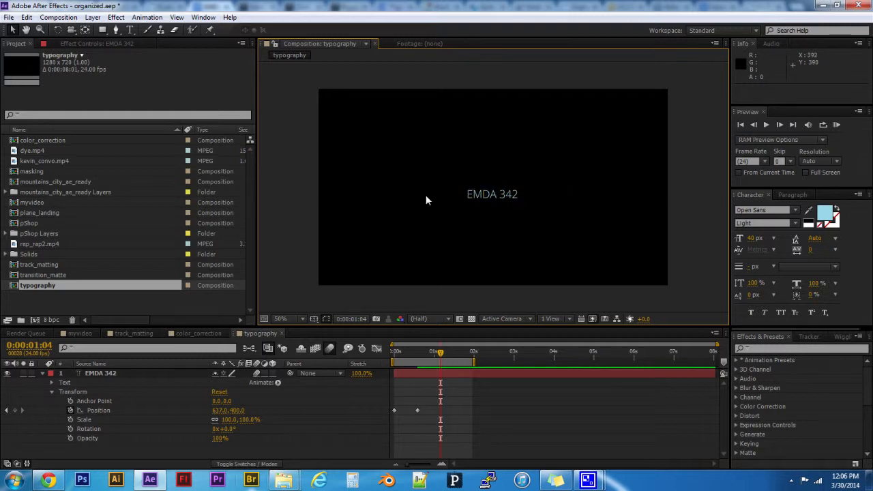
Set the EMDA 342 text's font size to 160 px
click(752, 239)
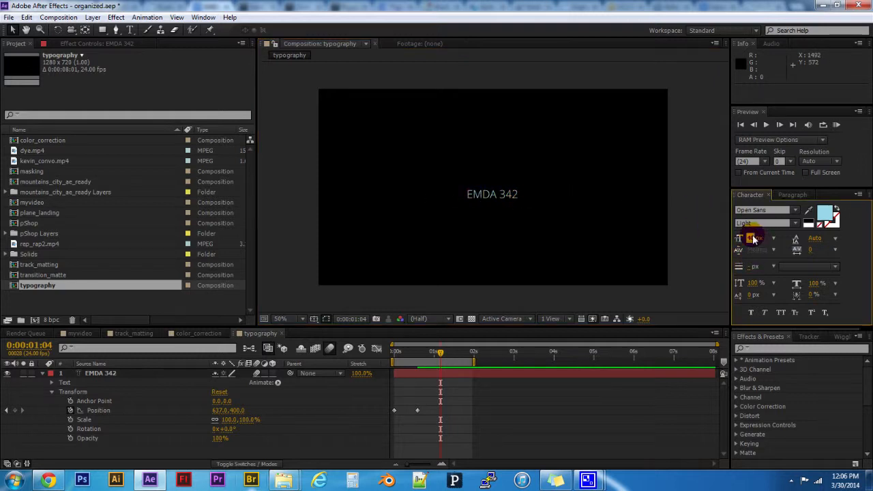
click(99, 374)
drag(753, 239, 818, 240)
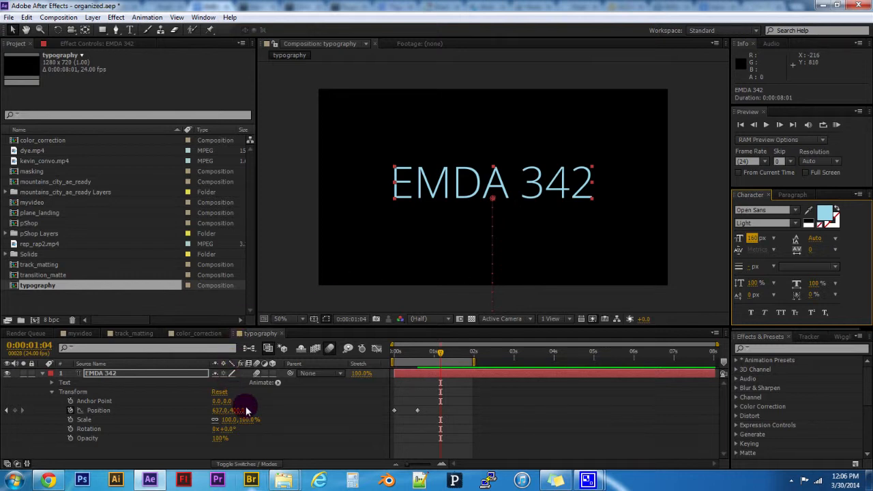
Try an X position of 640 for the text at 0:00:01:04 and delete the keyframe this adds
click(220, 410)
text(640)
key(Return)
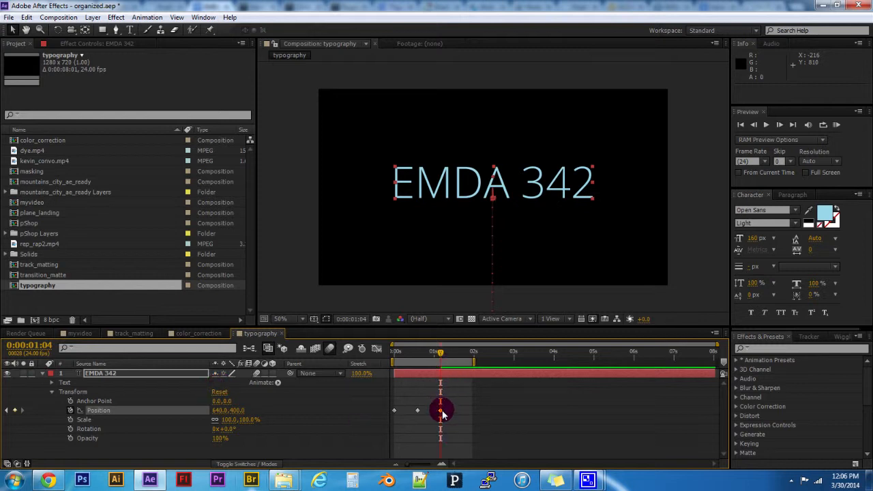
mouse_move(442, 413)
key(Delete)
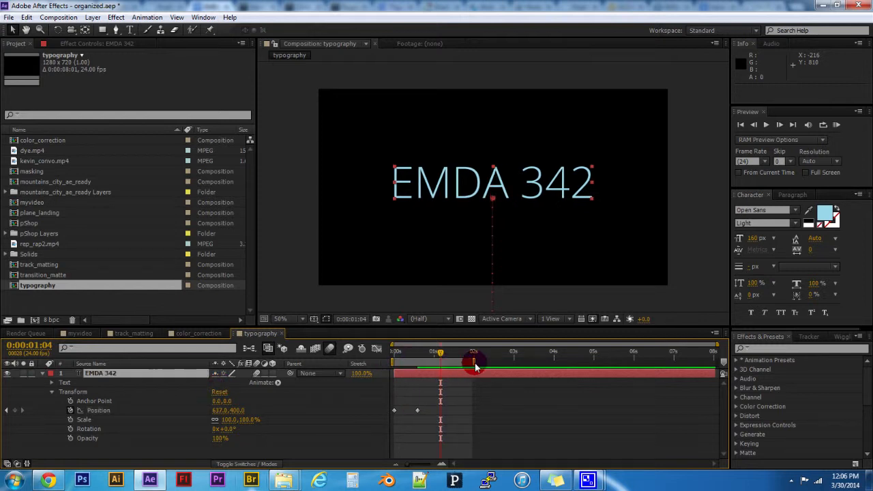
Keyframe the text's current position at 0:00:01:11 and a position above the frame, Y -25, at 0:00:02:03, extending the work area to 0:00:02:08
drag(439, 360, 418, 373)
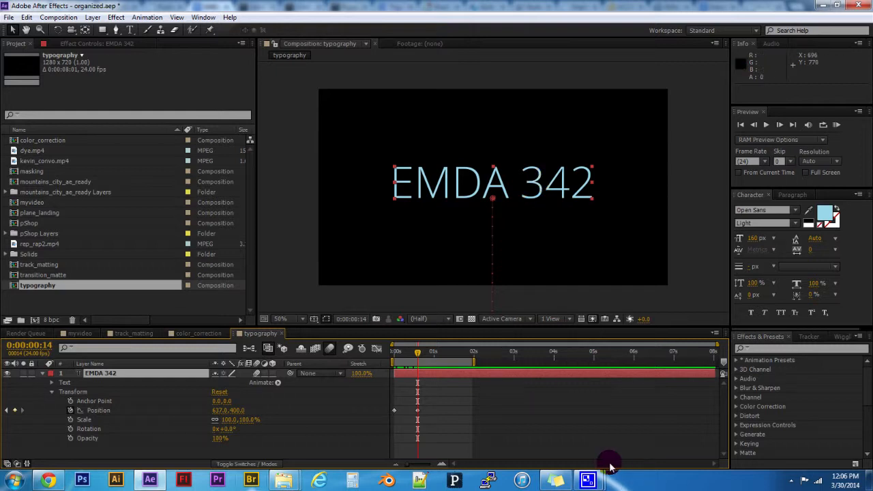
drag(411, 355, 461, 363)
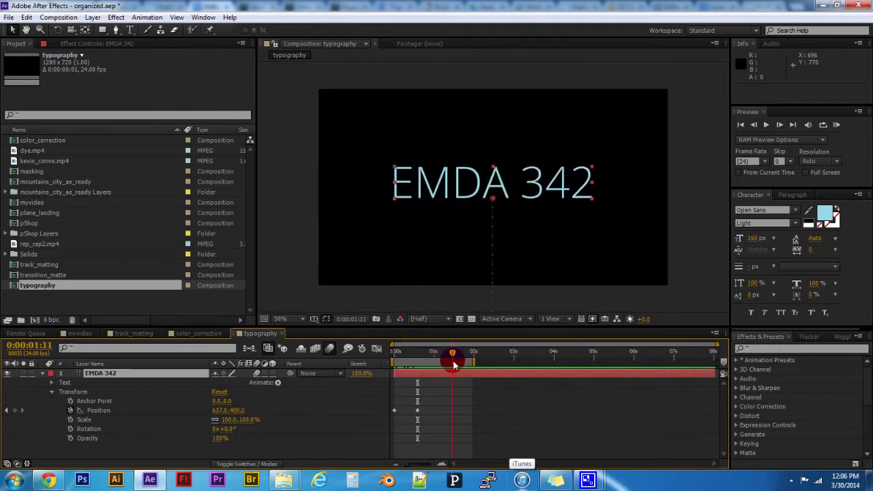
right_click(87, 410)
click(133, 333)
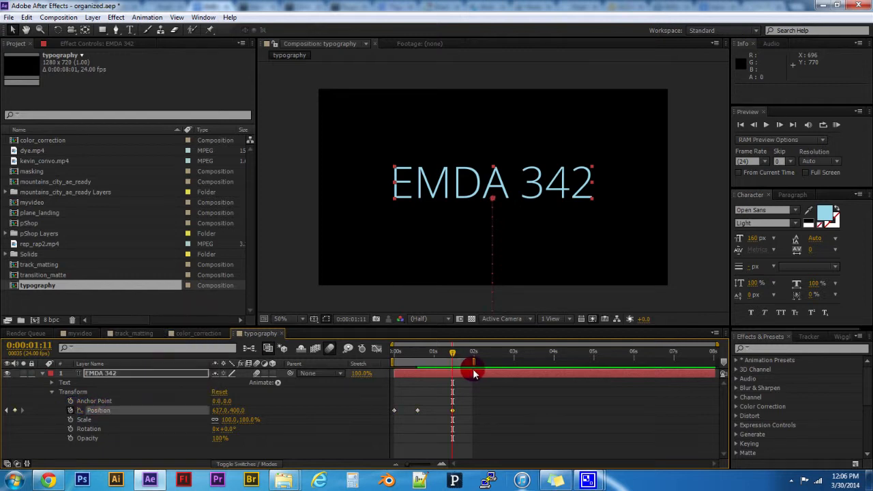
mouse_move(475, 360)
mouse_down()
mouse_move(490, 363)
mouse_move(469, 352)
mouse_move(480, 353)
mouse_up()
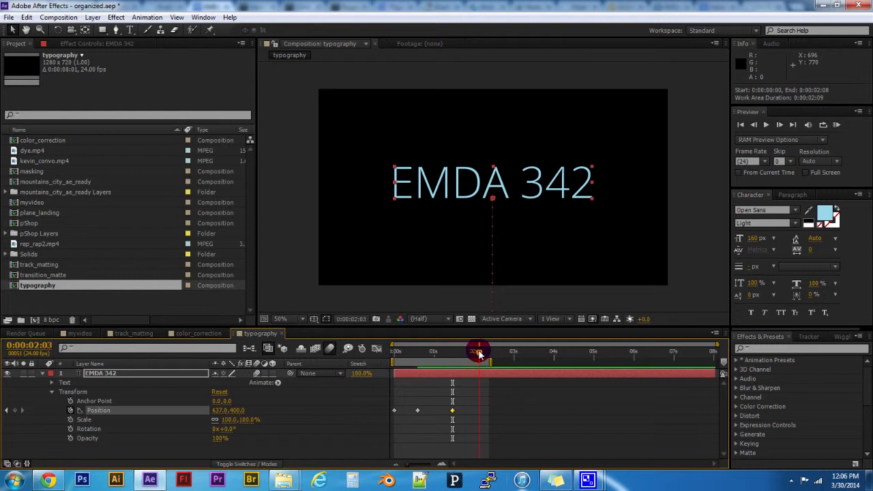
drag(238, 412, 15, 395)
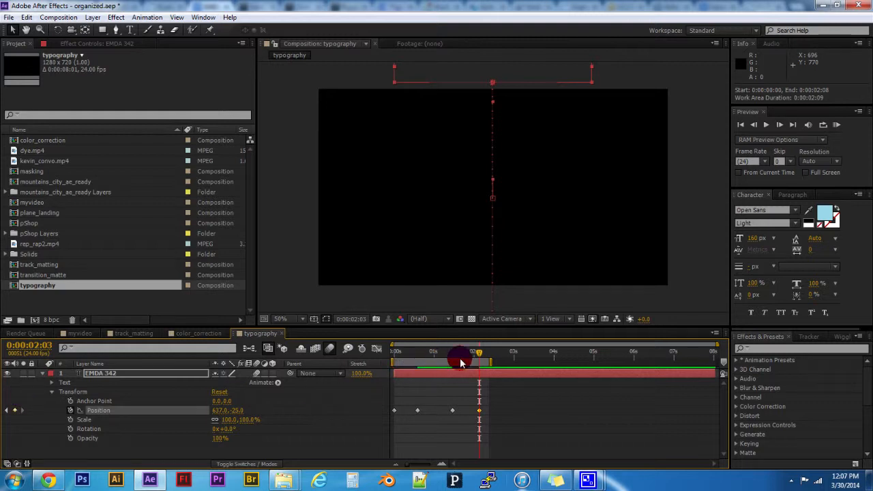
Preview the text moving into the frame, holding, and leaving upward
drag(480, 355, 418, 365)
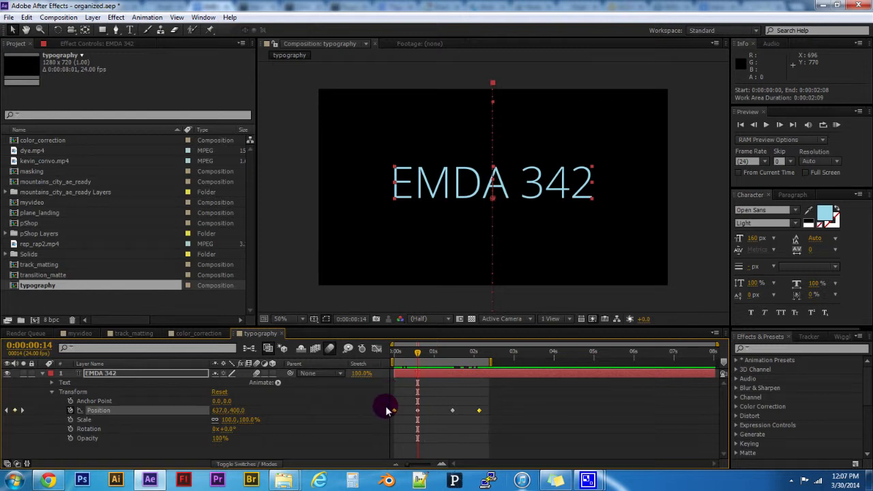
click(411, 409)
key(space)
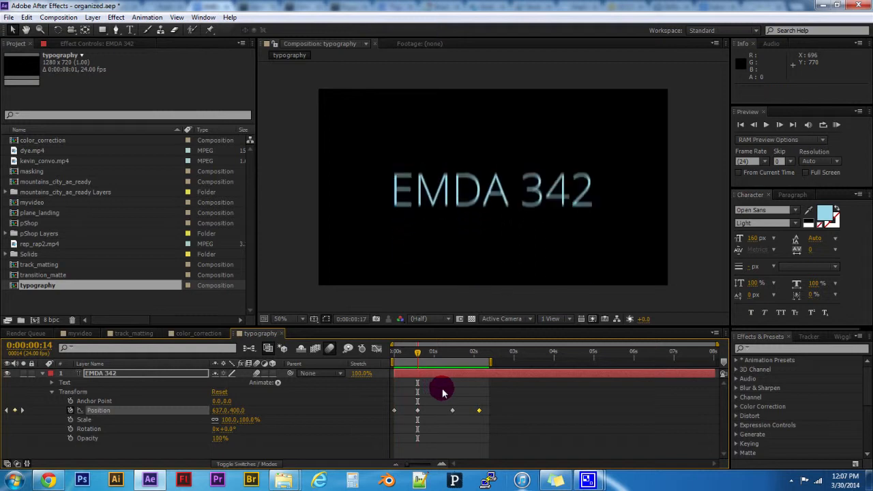
Shift the last two position keyframes to 0:00:01:18 and 0:00:02:10, extend the work area past them, and preview the animation
click(425, 354)
drag(447, 406, 491, 412)
drag(491, 361, 501, 367)
key(KP_0)
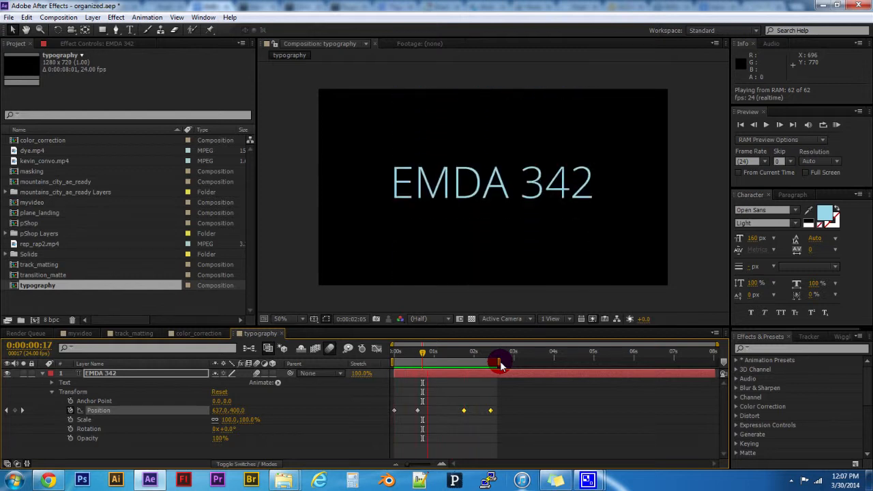
key(space)
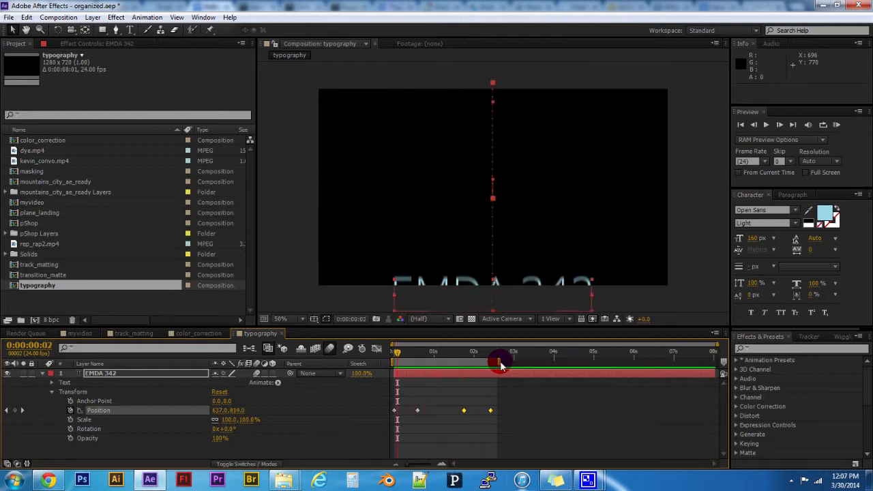
Try moving the text beyond the frame's right edge at 0:00:02:10 with two keyframes selected, and undo the move
click(464, 353)
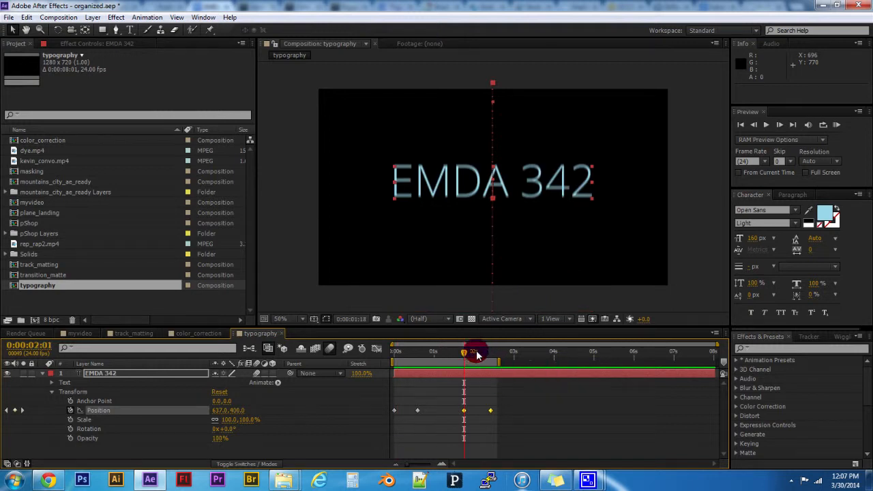
click(487, 351)
drag(527, 69, 828, 214)
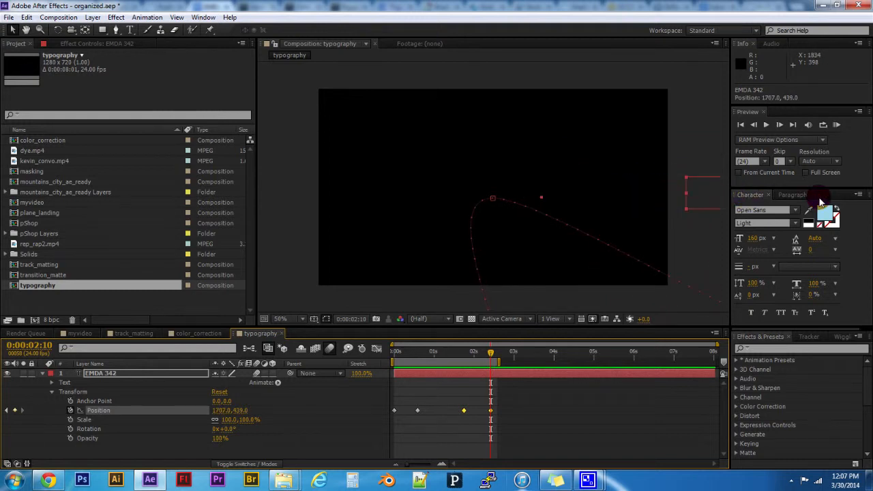
key(ctrl+z)
click(511, 415)
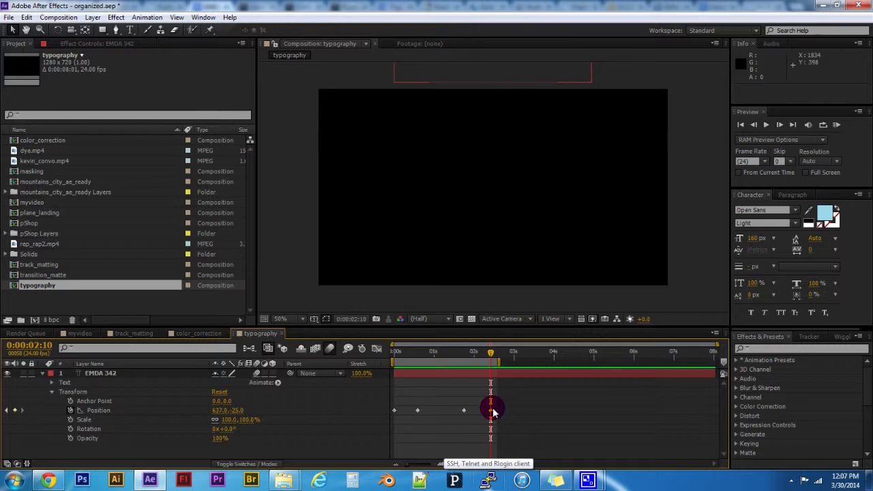
Move the text beyond the frame's right edge for only the last position keyframe at 0:00:02:10, and preview the exit
click(492, 411)
drag(516, 63, 796, 181)
drag(478, 353, 353, 387)
key(KP_0)
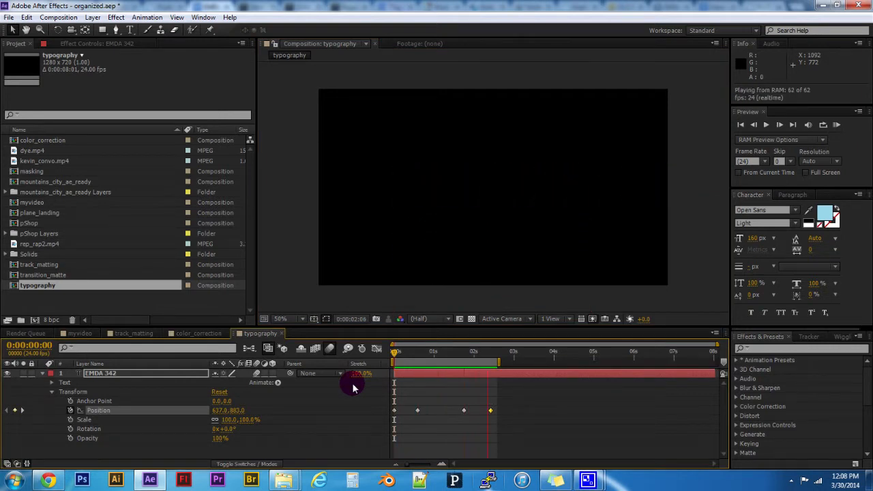
key(space)
Review the hold between the middle keyframes, return to 0:00:00:14, and remove all position keyframes from the EMDA 342 layer
drag(403, 351, 418, 355)
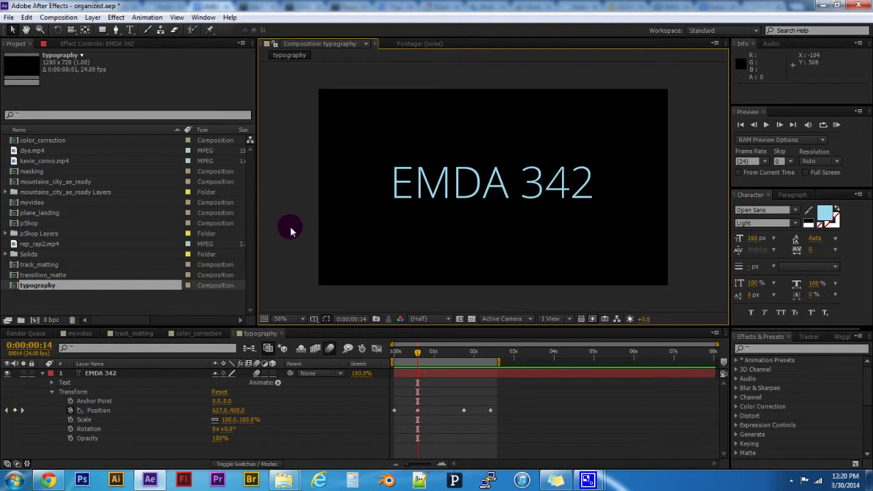
drag(443, 353, 464, 354)
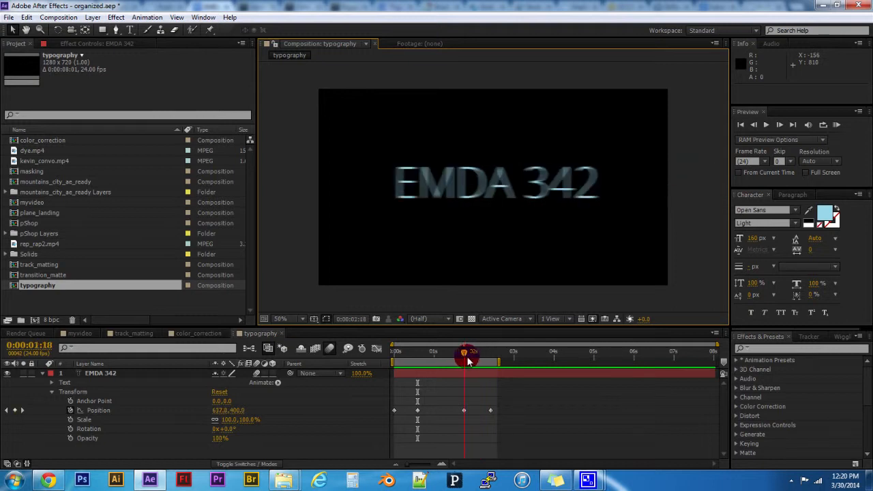
drag(454, 353, 417, 354)
click(478, 374)
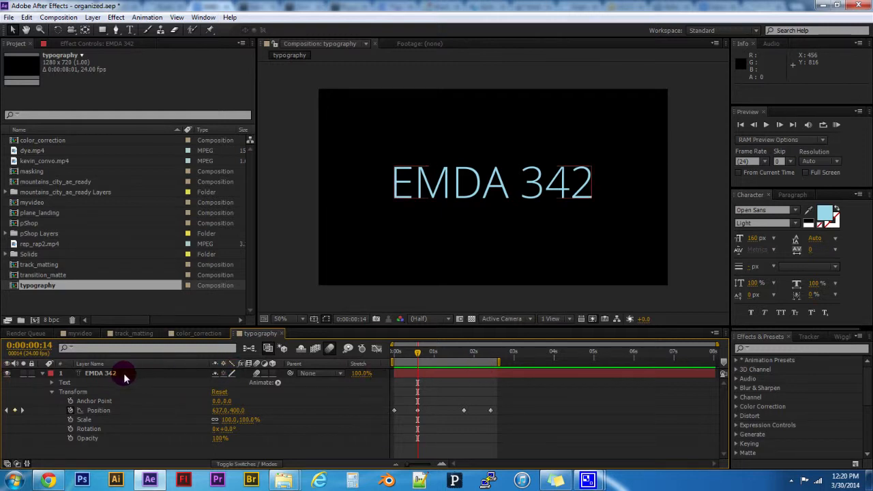
click(70, 411)
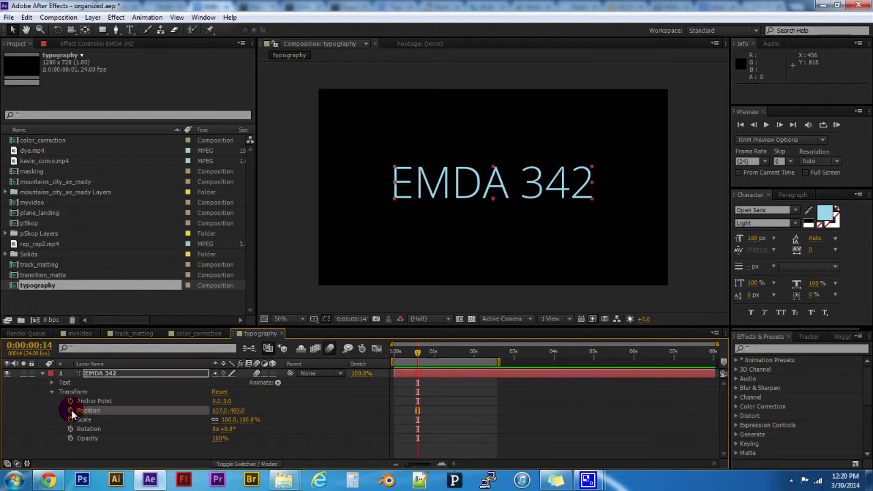
drag(418, 353, 418, 376)
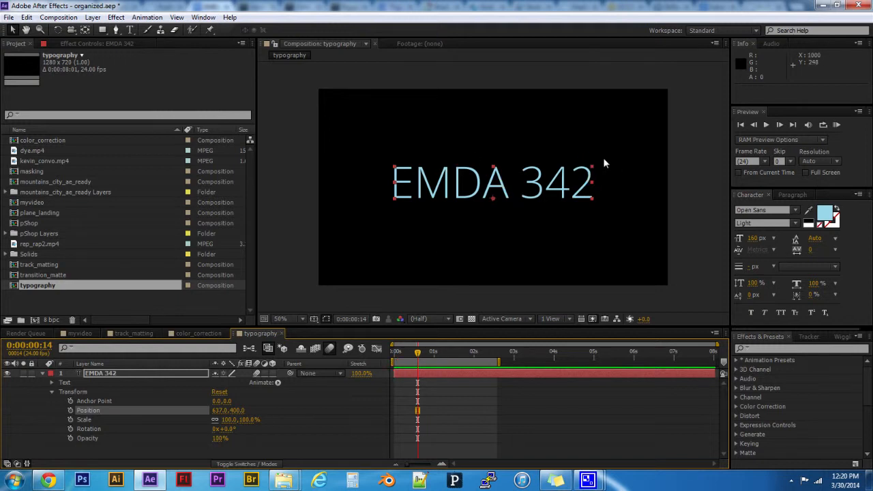
Collapse the Transform properties and the EMDA 342 layer in the timeline
click(94, 375)
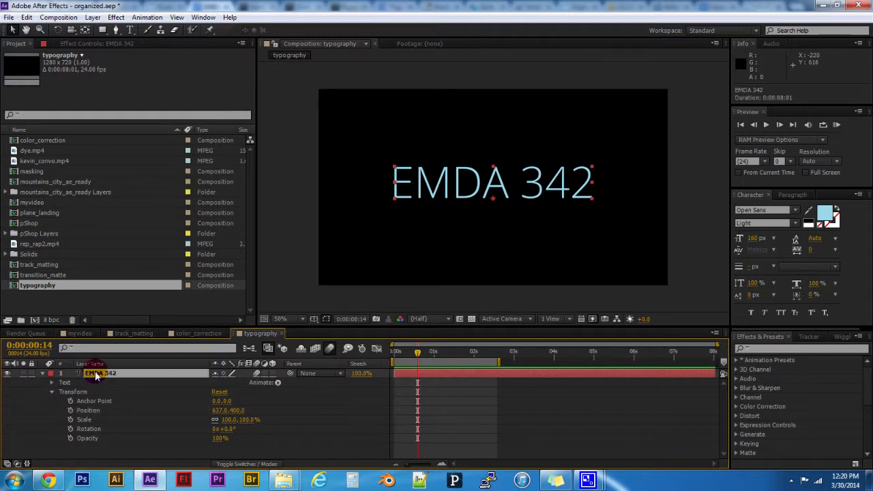
click(52, 391)
click(43, 375)
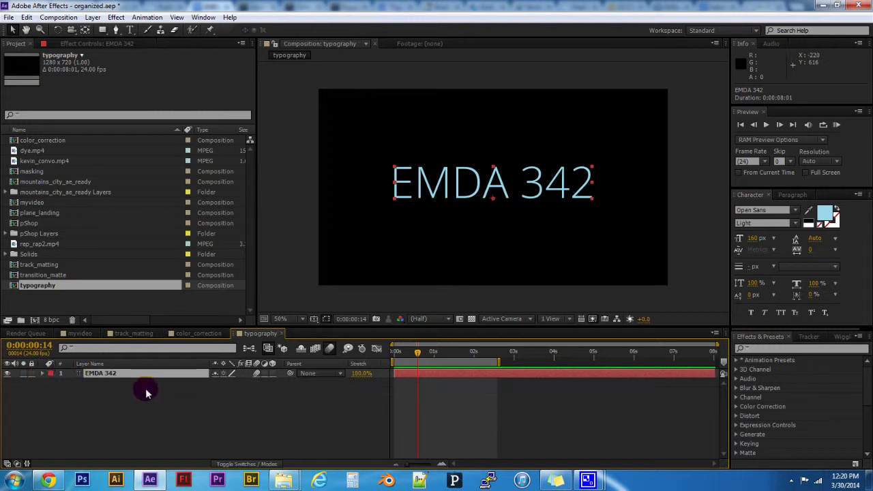
Examine the text animator properties available for the selected EMDA 342 layer without applying one
click(148, 17)
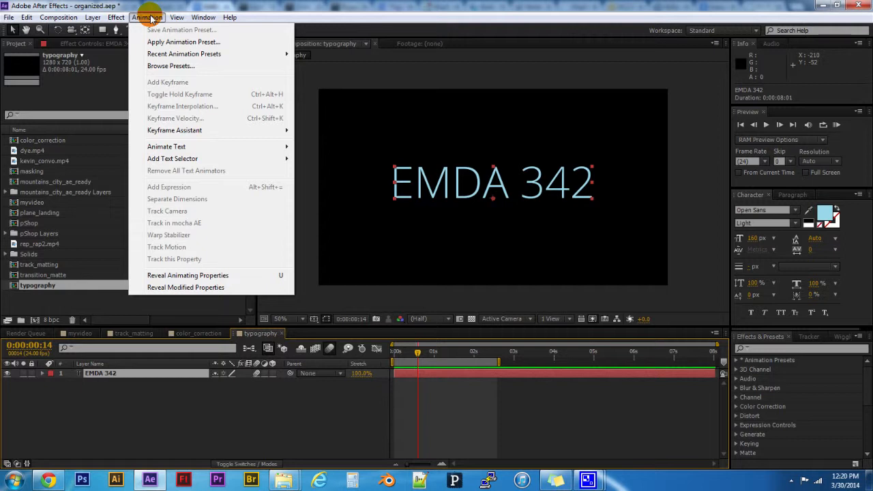
mouse_move(180, 146)
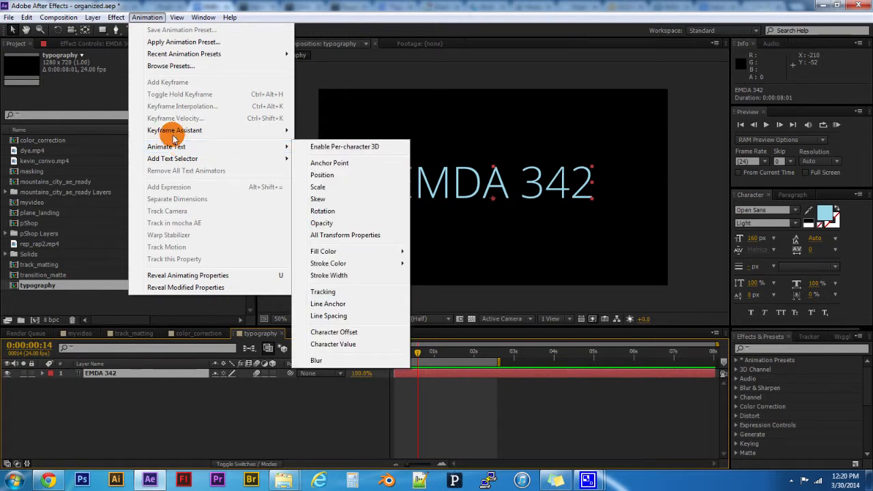
click(148, 17)
click(148, 17)
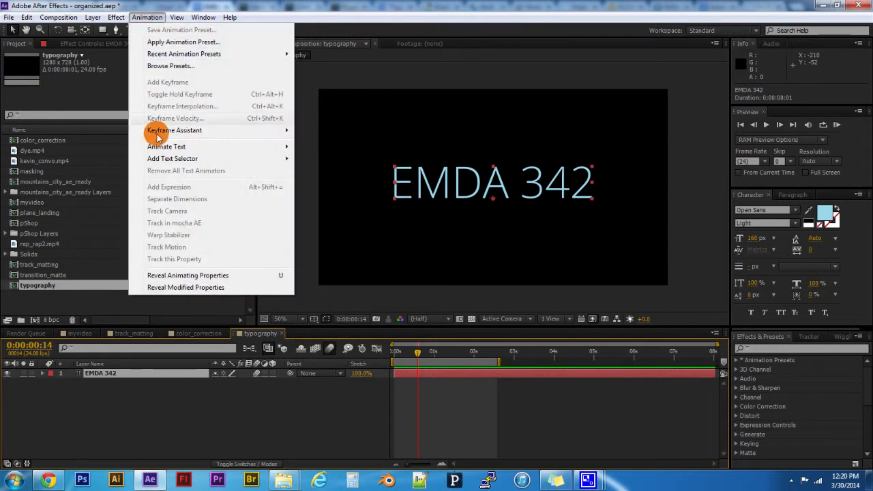
mouse_move(161, 146)
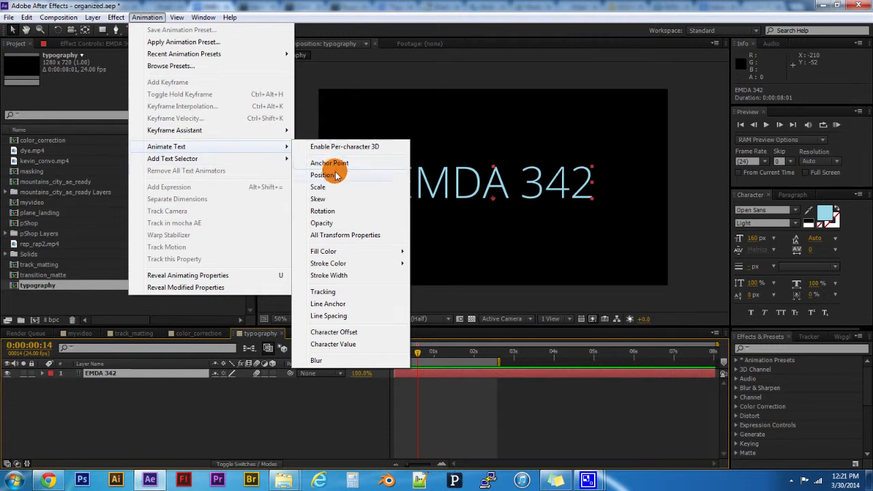
click(421, 62)
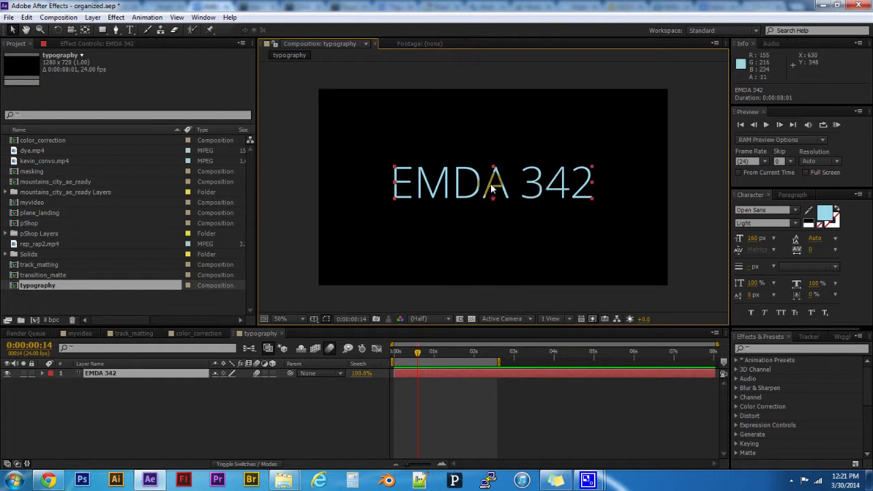
click(713, 185)
click(246, 268)
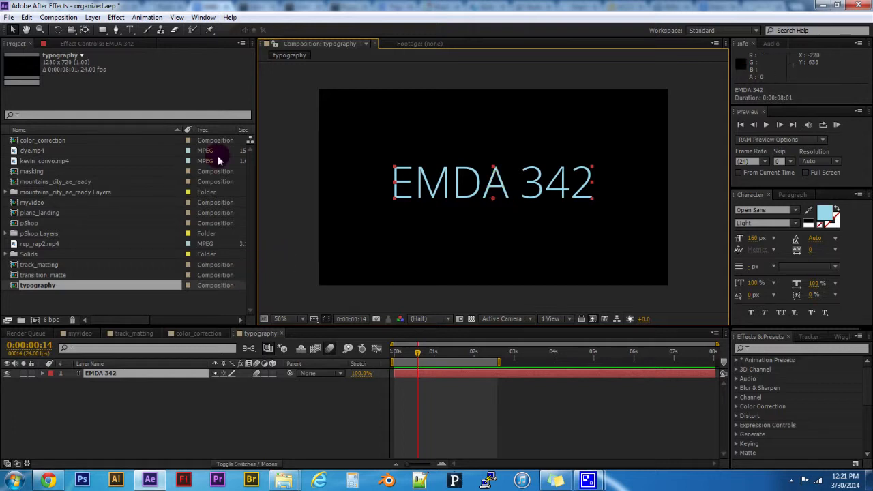
Add a Position text animator to the EMDA 342 layer and expand its Range Selector 1 properties
click(147, 17)
mouse_move(192, 147)
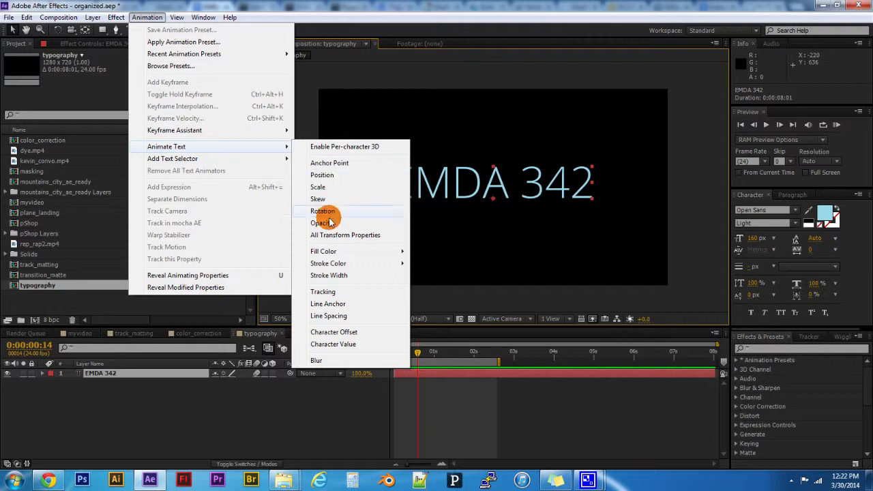
click(322, 175)
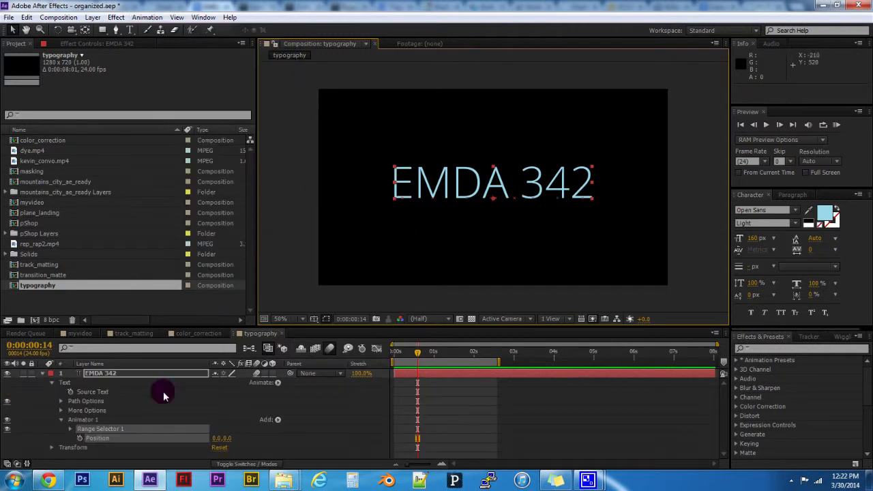
click(98, 419)
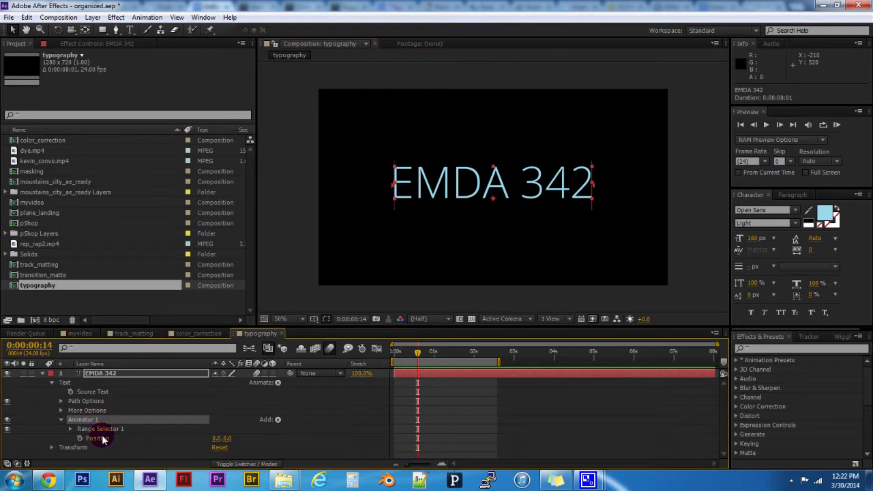
click(62, 420)
click(62, 420)
click(92, 437)
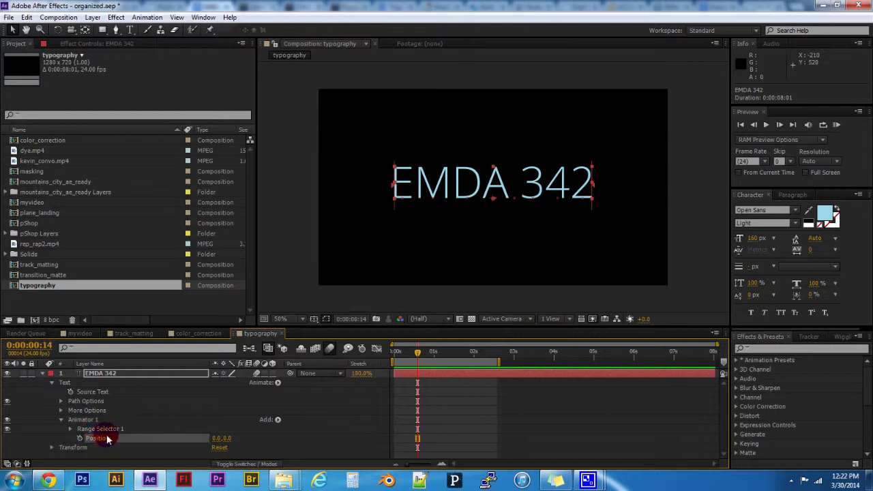
click(69, 427)
scroll(115, 421, down, 1)
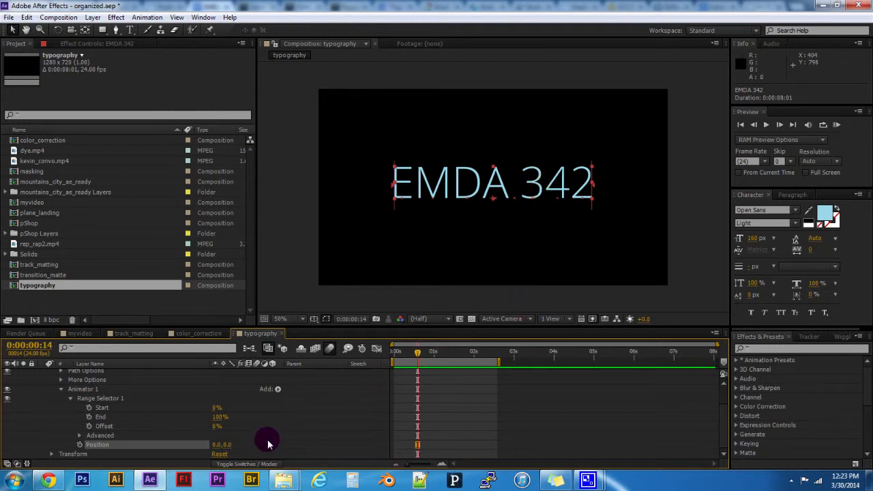
Set the text animator's position to 0.0, 467.0 to move the characters below the frame
drag(225, 444, 492, 447)
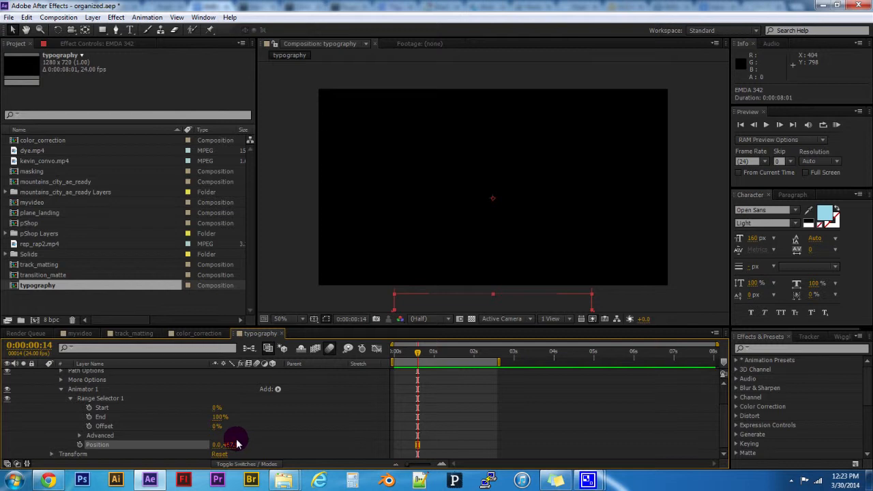
drag(236, 448, 247, 449)
click(109, 401)
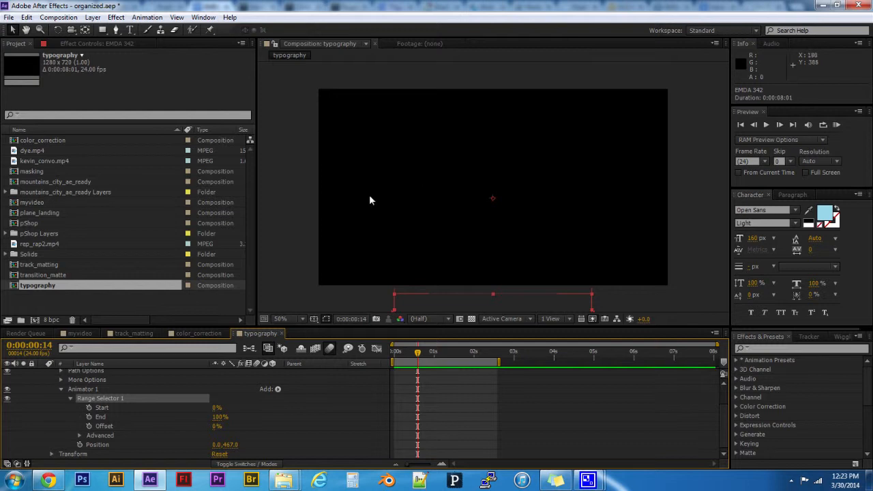
Try lowering Range Selector 1's End to 0%, and return it to 100% with Start at 0%
click(218, 418)
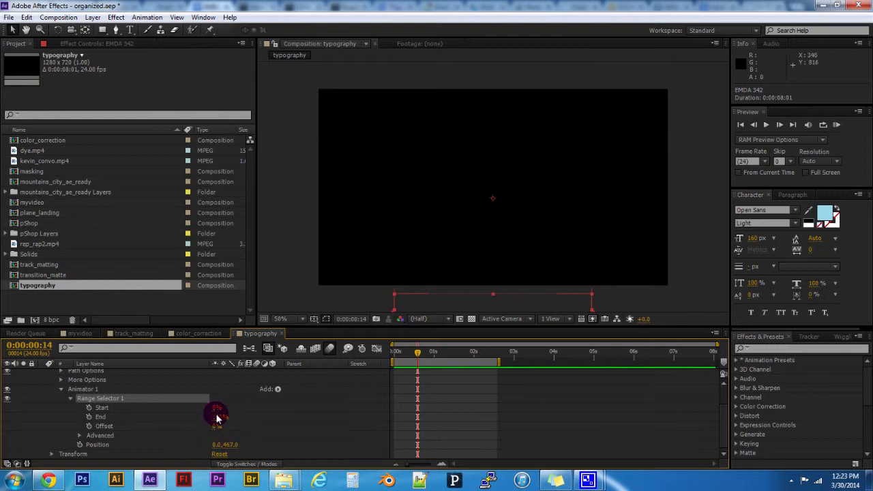
drag(218, 421, 130, 421)
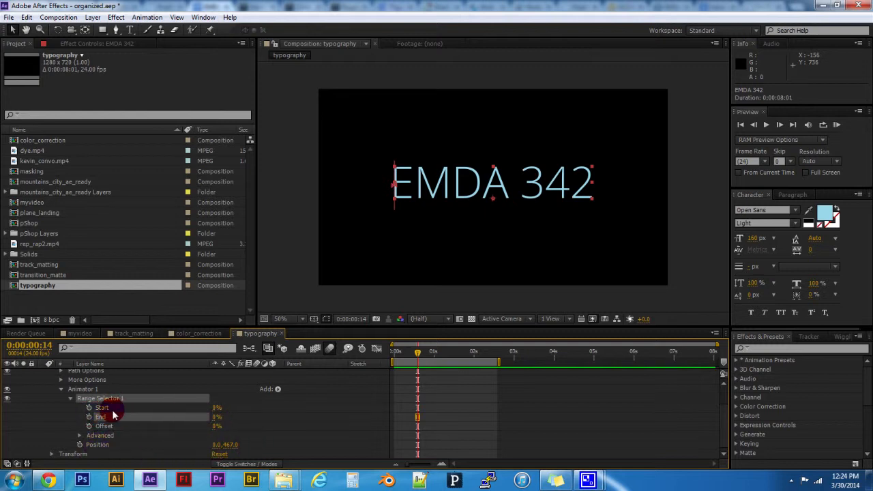
drag(212, 417, 279, 419)
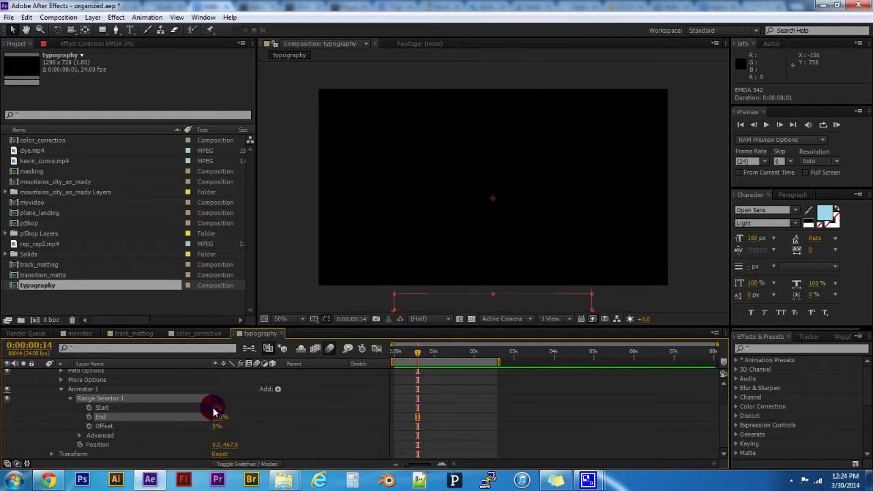
mouse_move(215, 411)
mouse_down()
mouse_move(276, 411)
mouse_move(230, 417)
mouse_move(291, 423)
mouse_move(215, 426)
mouse_up()
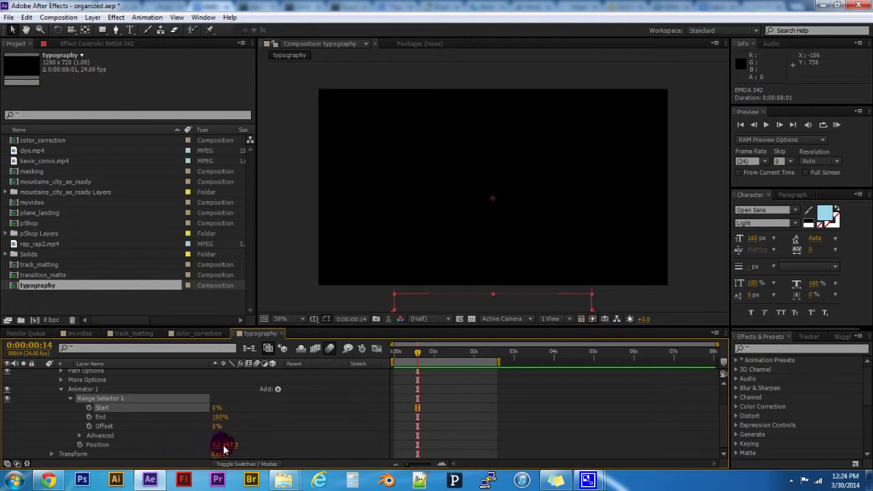
Keyframe Range Selector 1's Start from 0% at 0:00:00:00 to 100% at 0:00:00:14
click(88, 408)
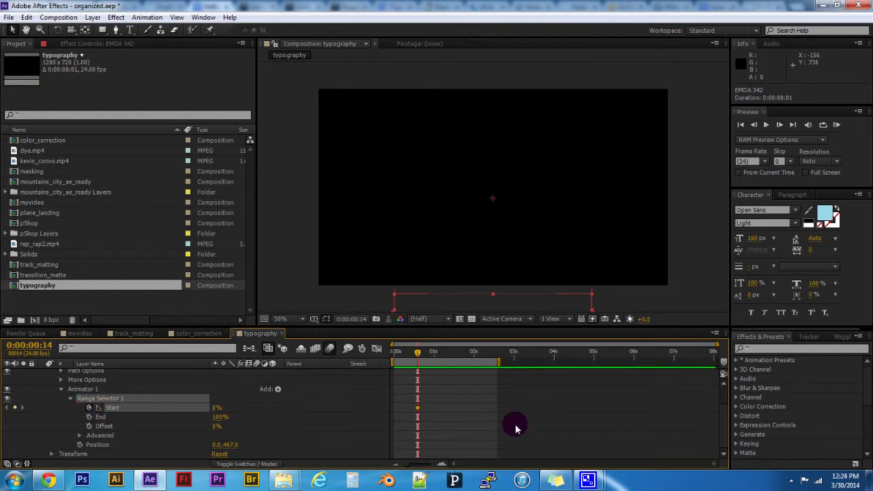
drag(418, 408, 394, 409)
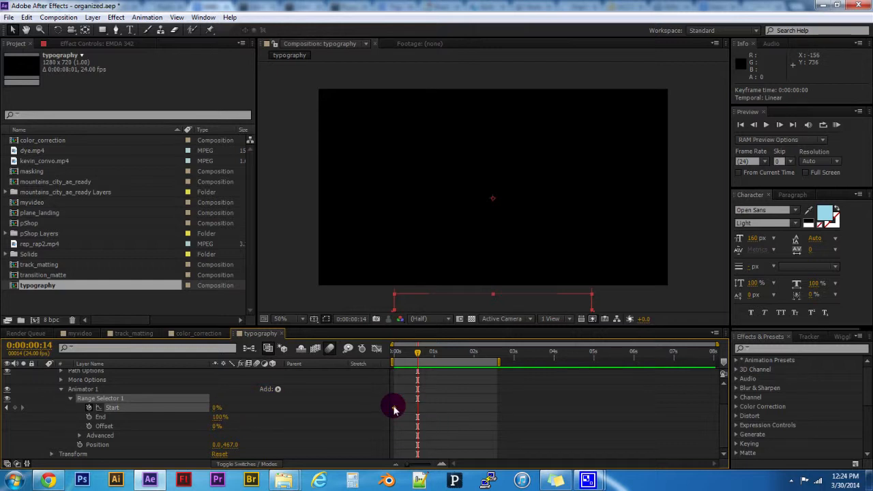
drag(214, 409, 275, 412)
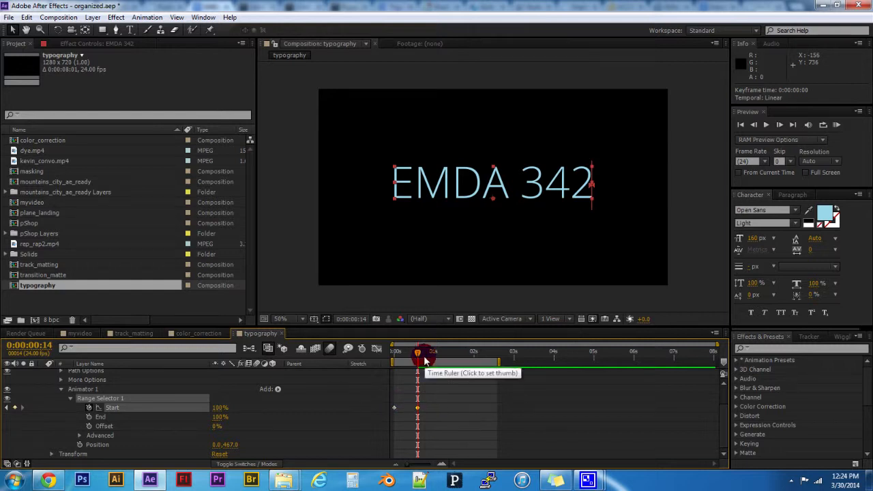
At the first frame, set the text animator's position to 0.0, 590.0 and preview the animation
drag(417, 352, 370, 365)
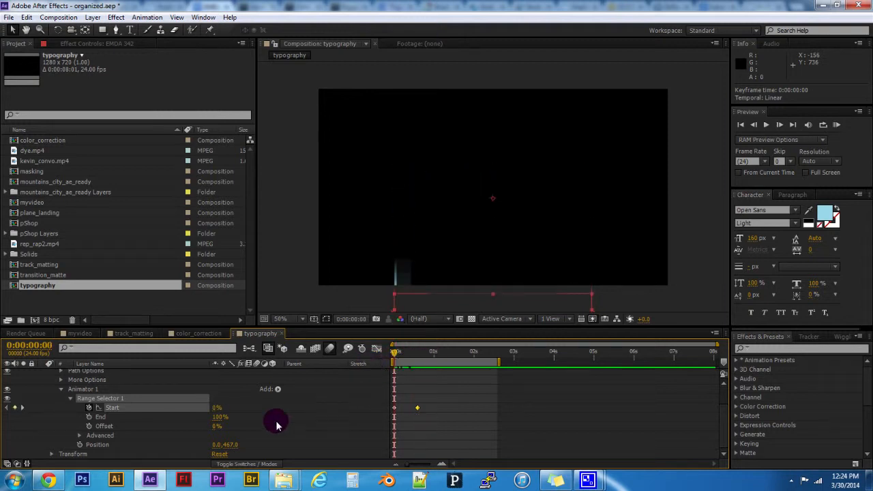
drag(232, 445, 324, 416)
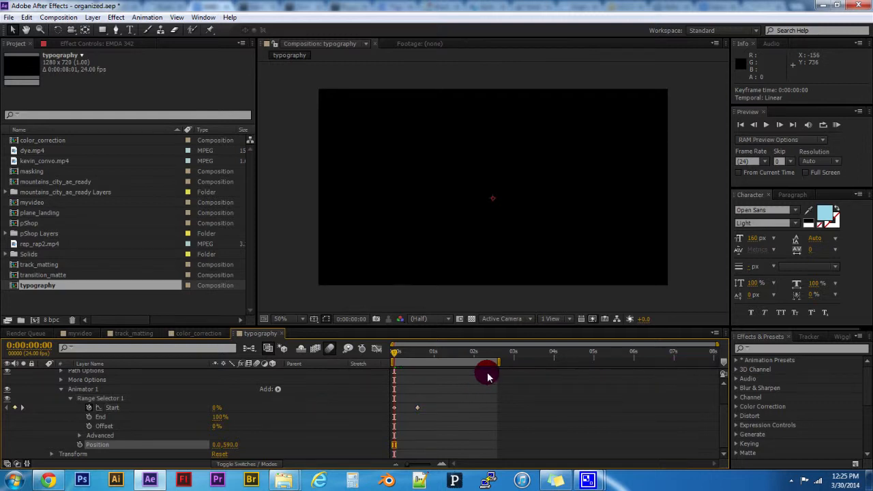
key(space)
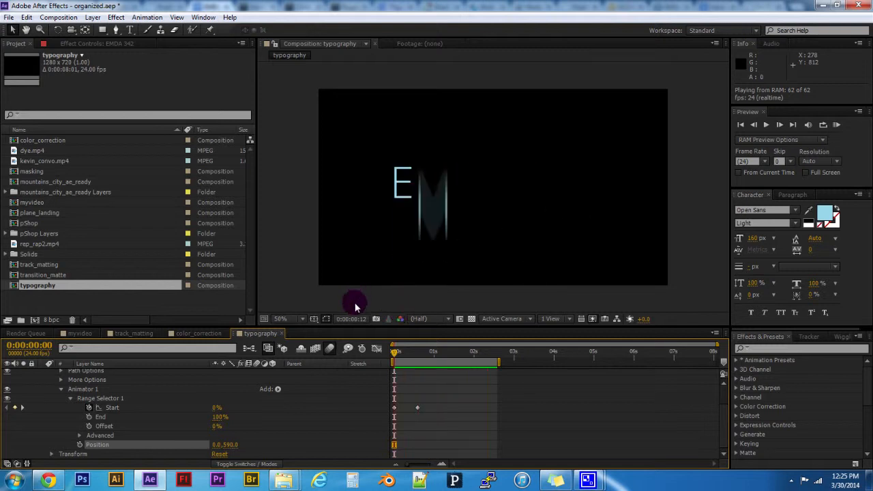
key(space)
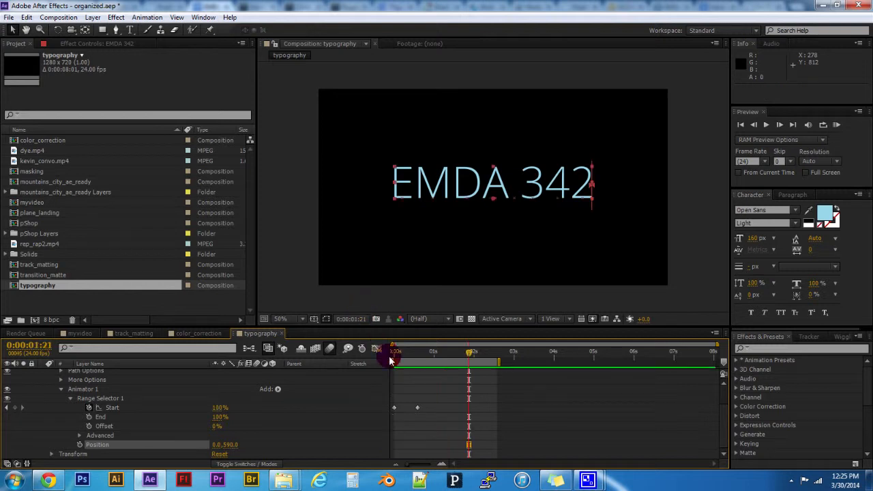
Try an Advanced Smoothness of 0% for Range Selector 1 and preview the character animation
mouse_move(411, 349)
mouse_down()
mouse_move(395, 352)
mouse_move(418, 352)
mouse_up()
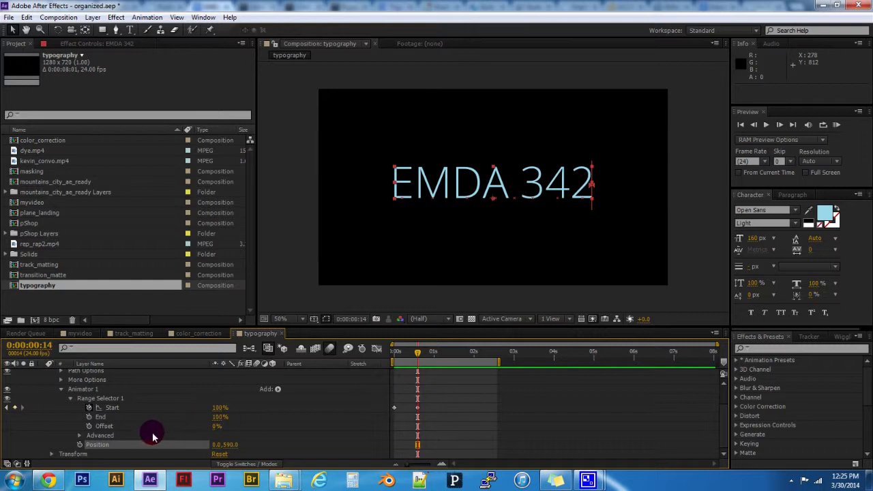
click(81, 437)
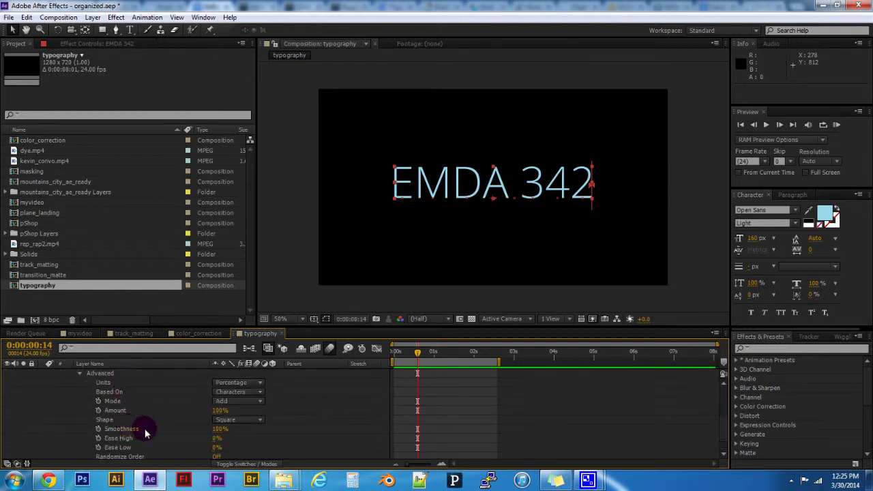
drag(218, 431, 160, 438)
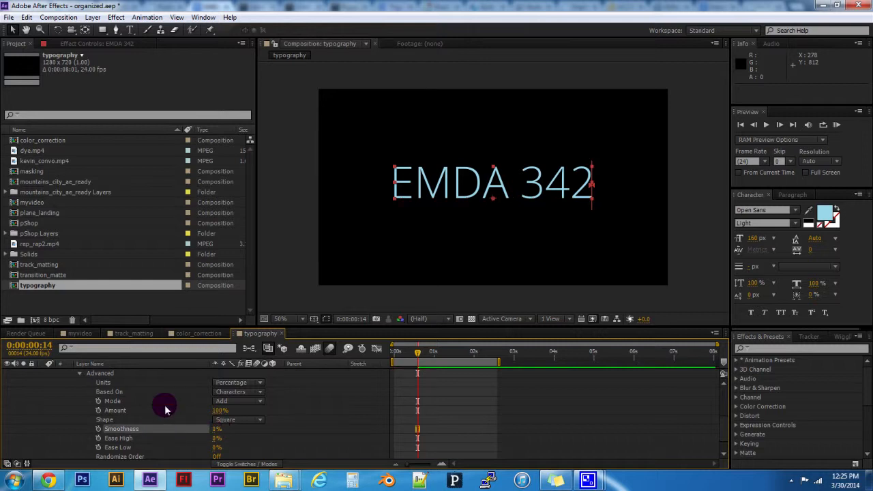
key(space)
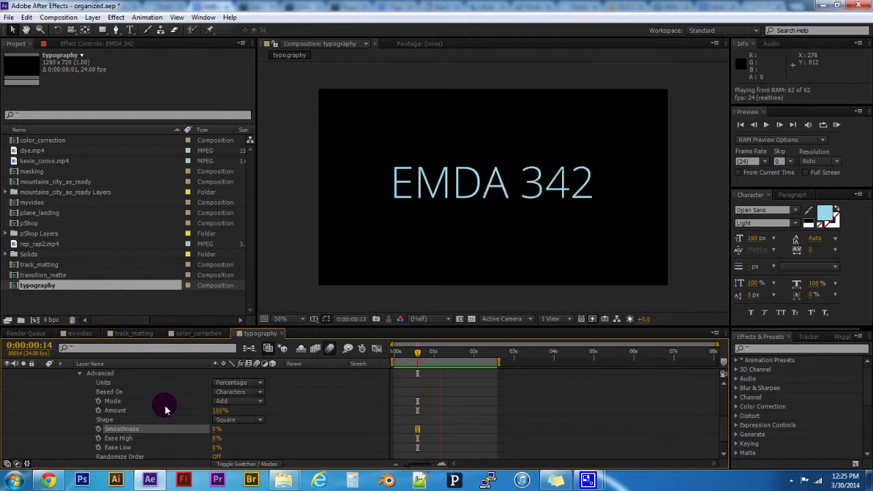
key(space)
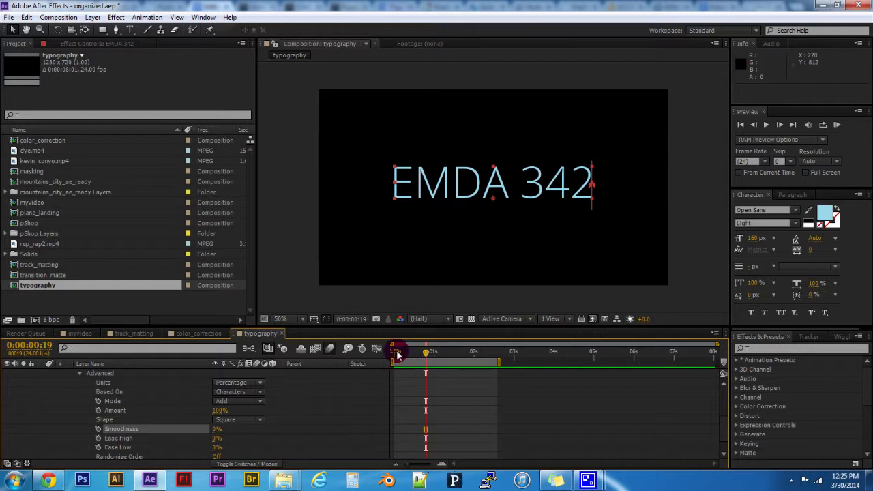
At 0:00:00:11, restore the range selector's Smoothness to 100% and preview the animation again
mouse_move(426, 355)
mouse_down()
mouse_move(398, 355)
mouse_move(413, 356)
mouse_up()
drag(215, 429, 335, 419)
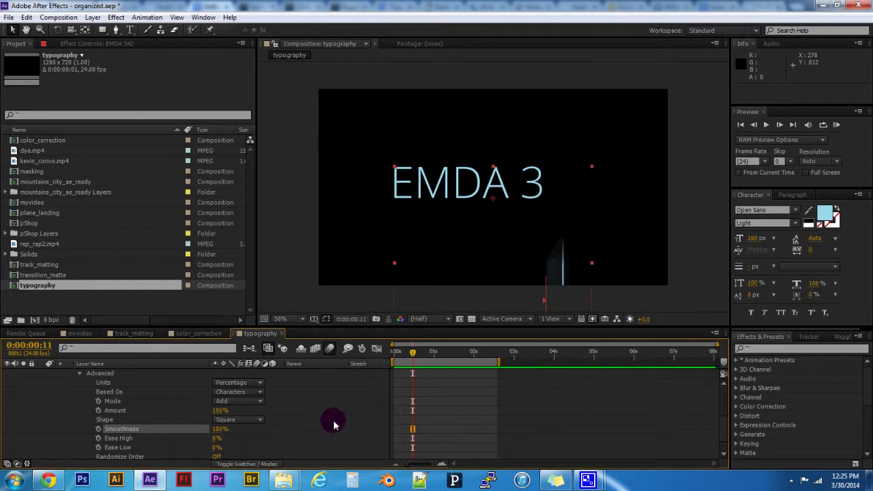
key(KP_0)
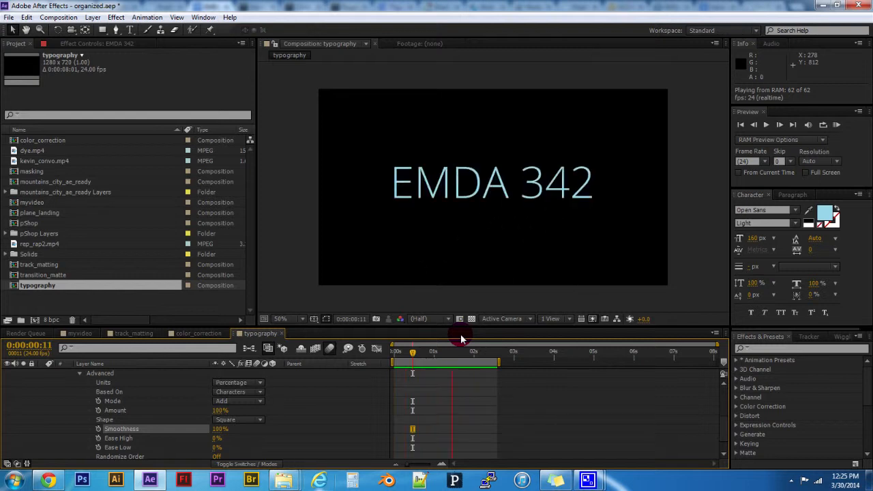
key(space)
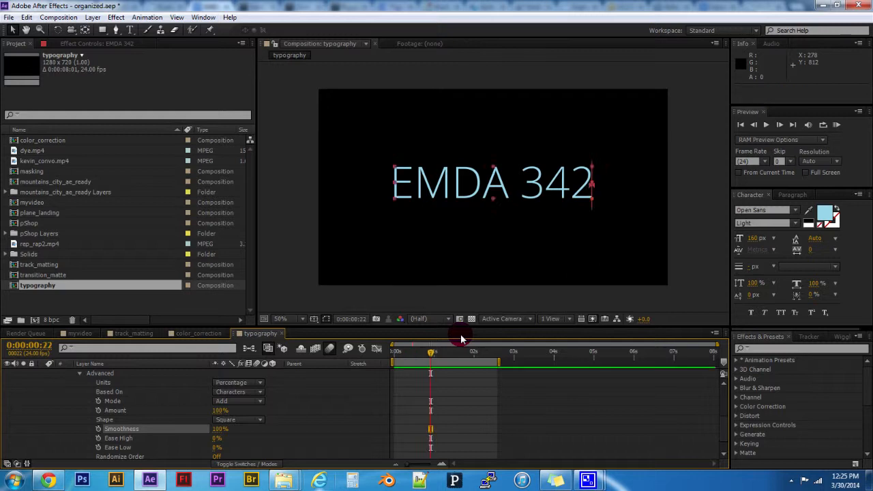
scroll(445, 396, up, 3)
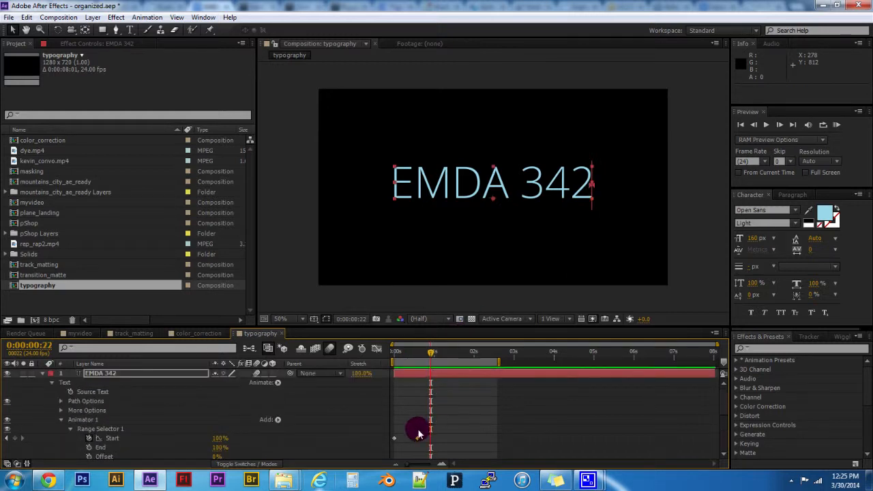
Move Range Selector 1's ending Start keyframe to 0:00:00:22 and preview the slower text animation
drag(418, 442, 434, 431)
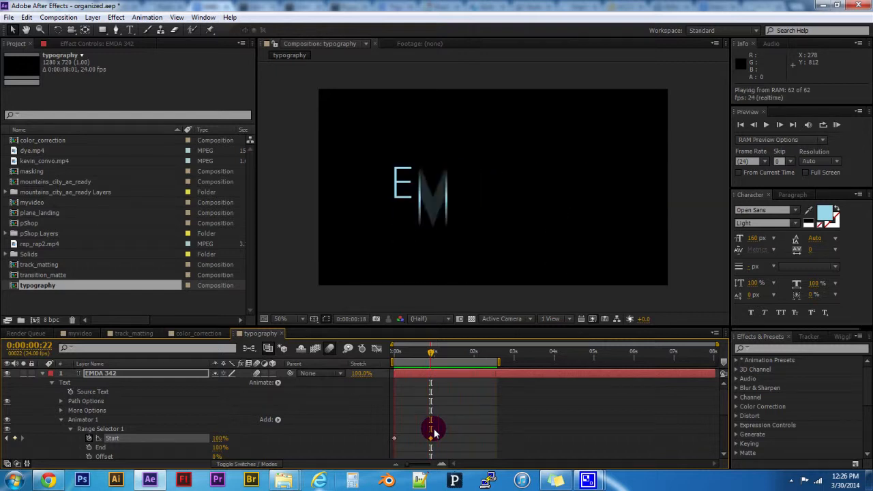
key(space)
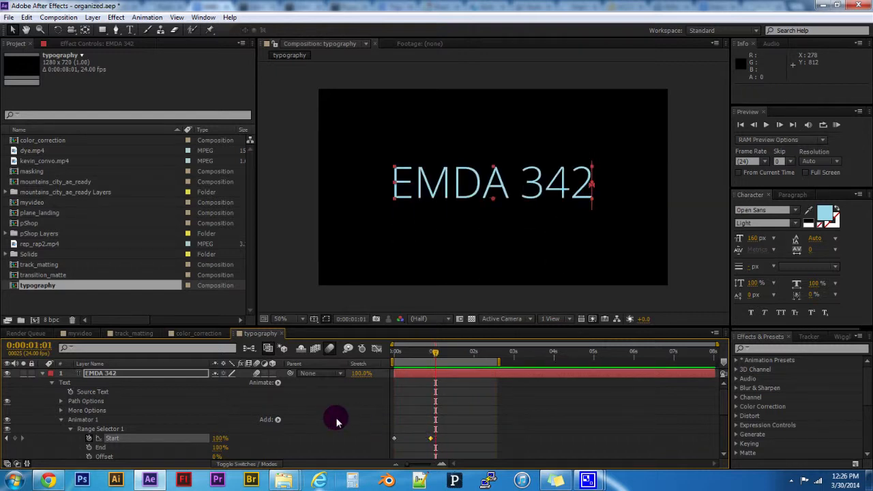
Try an Advanced Ease High of 100% for Range Selector 1 and preview the animation
scroll(334, 420, down, 3)
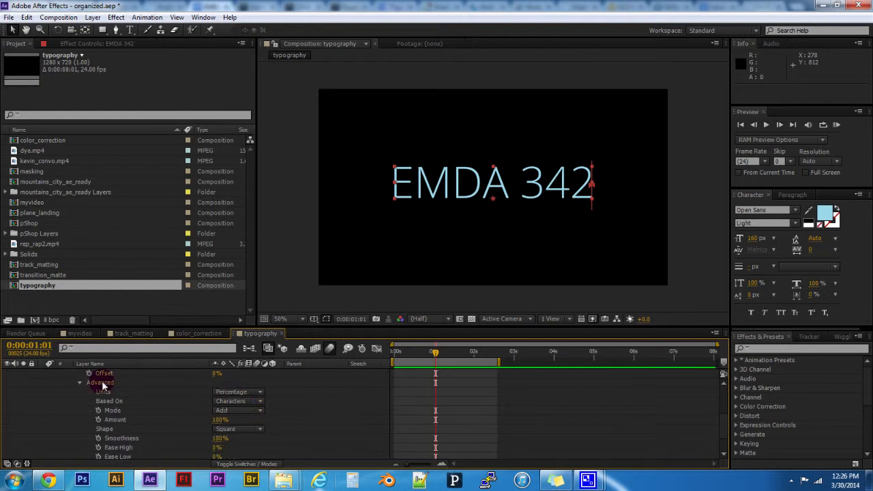
scroll(126, 442, down, 1)
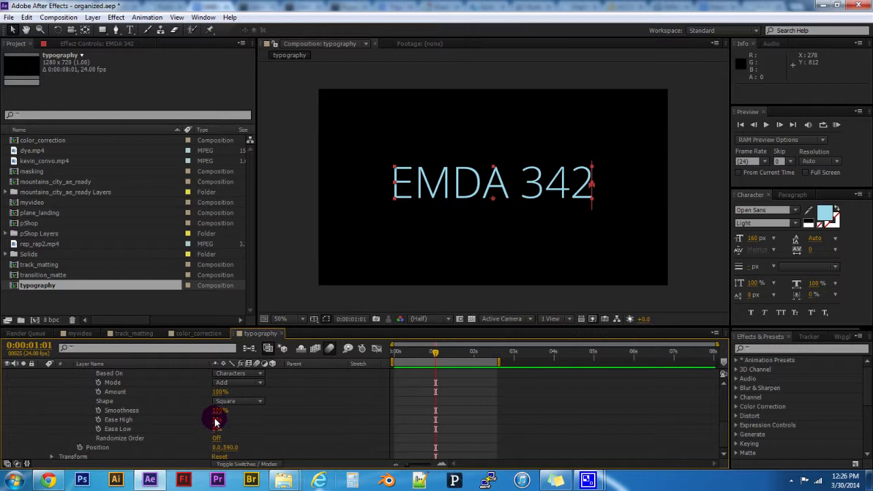
drag(218, 417, 231, 417)
key(KP_0)
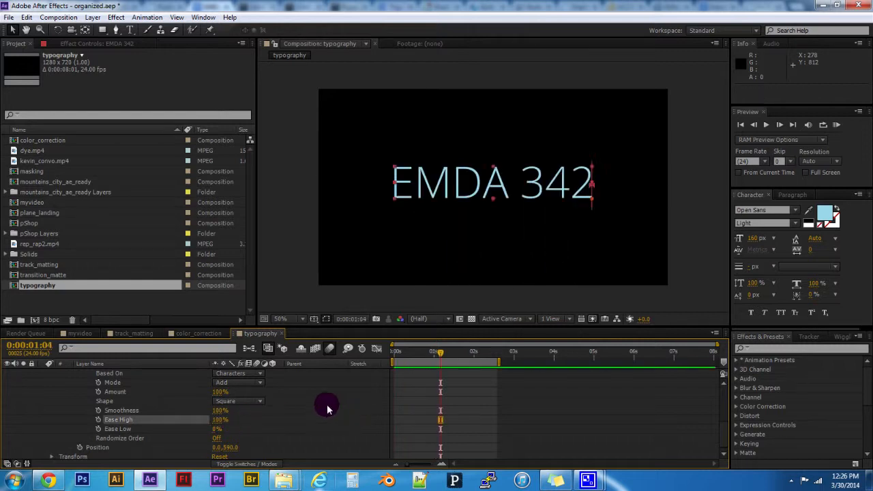
Return Ease High to 0%, try an Ease Low of 100%, and preview the animation
drag(220, 422, 186, 422)
drag(111, 430, 155, 422)
mouse_move(219, 419)
mouse_down()
mouse_move(255, 400)
mouse_move(234, 441)
mouse_move(196, 430)
mouse_move(219, 432)
mouse_up()
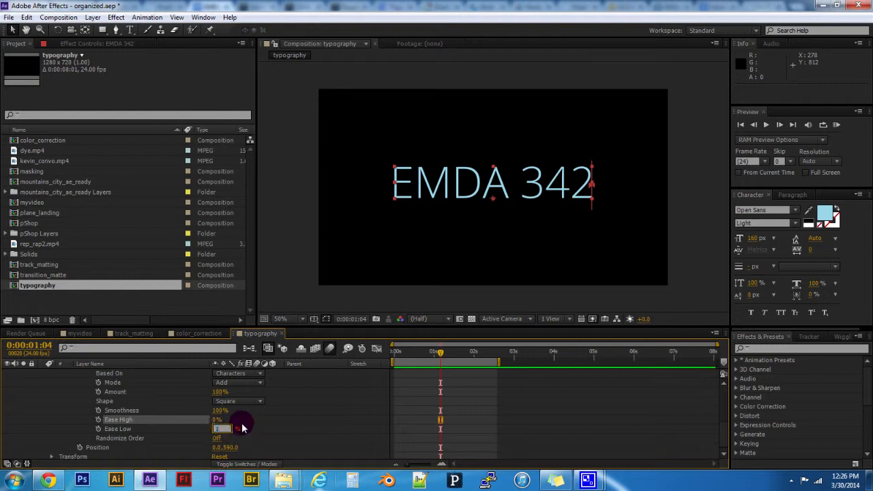
text(100)
key(Return)
key(KP_0)
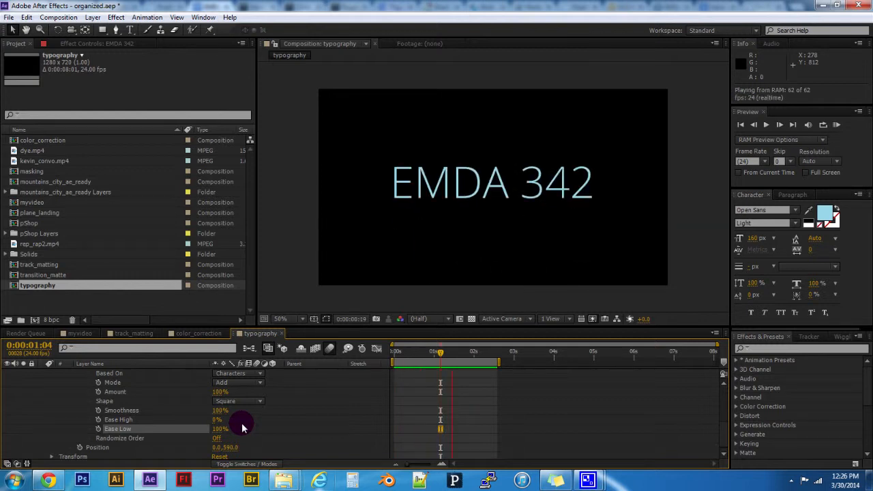
Stop the preview and restore the range selector's Ease Low to 0%
click(241, 427)
click(221, 429)
text(0)
key(Return)
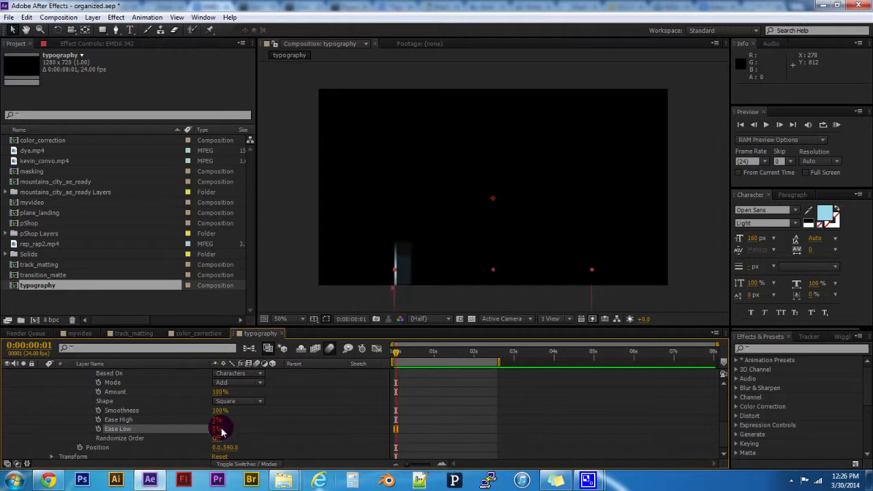
Try Randomize Order on the range selector with a Random Seed of 2, previewing the character order
click(219, 438)
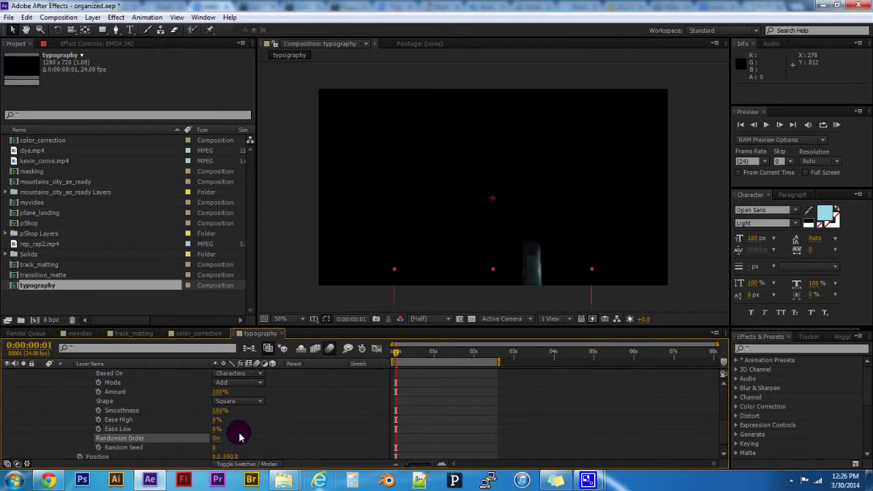
key(KP_0)
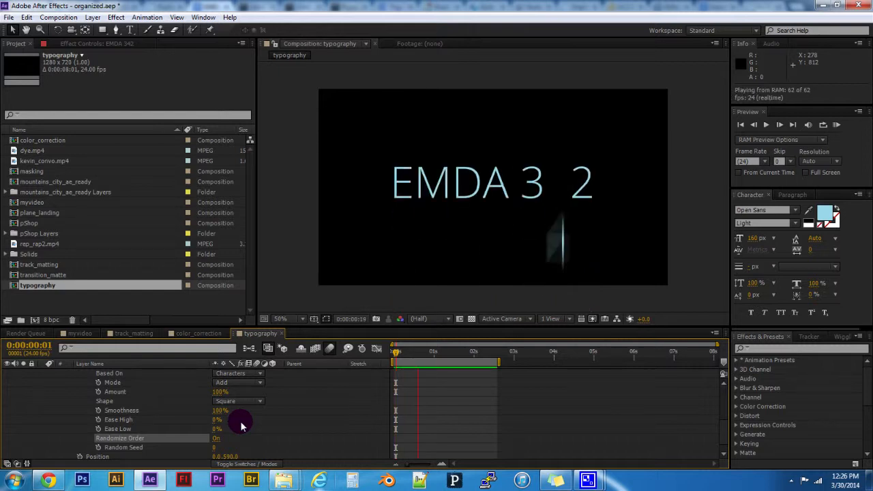
click(216, 447)
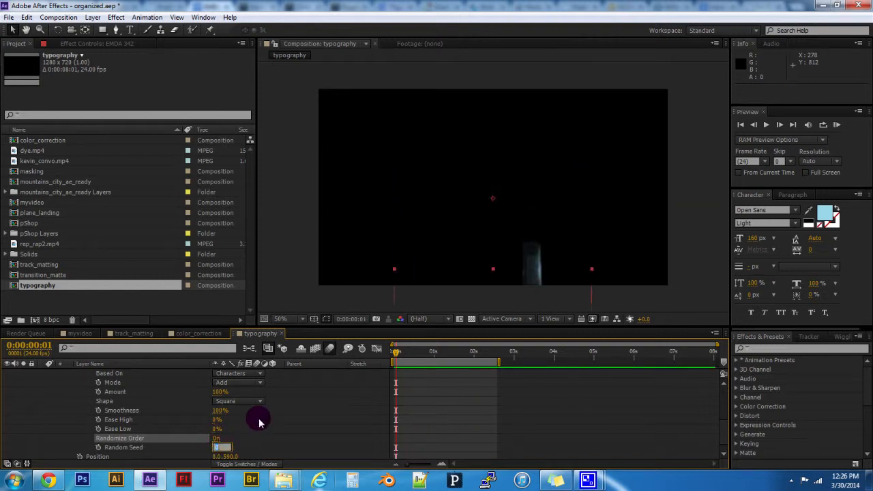
text(2)
key(Return)
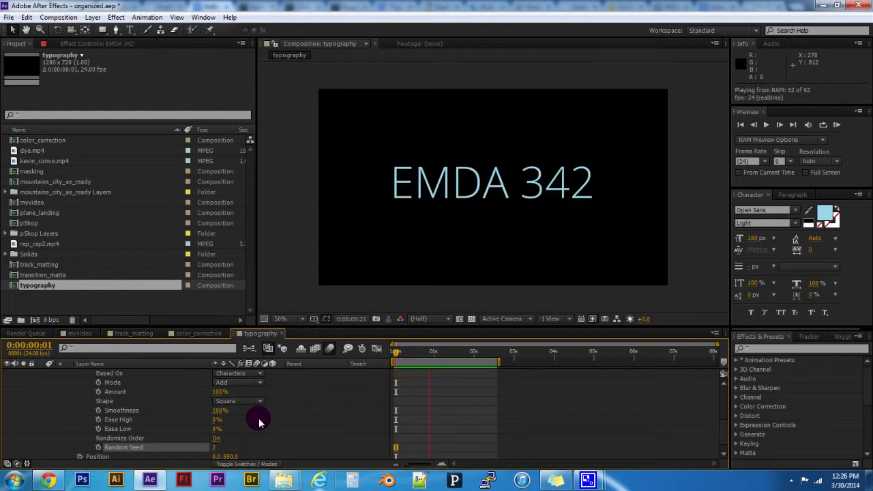
key(space)
Try a higher Random Seed, preview the animation, and switch Randomize Order back off
drag(213, 452, 234, 445)
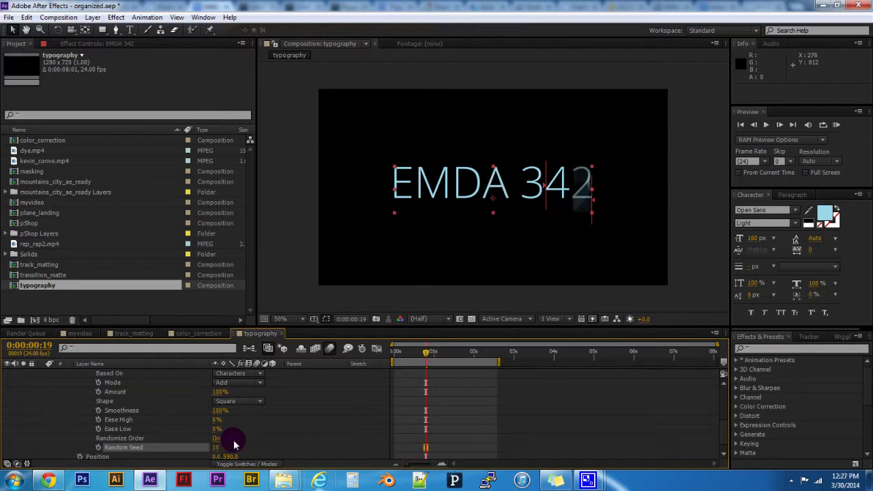
key(KP_0)
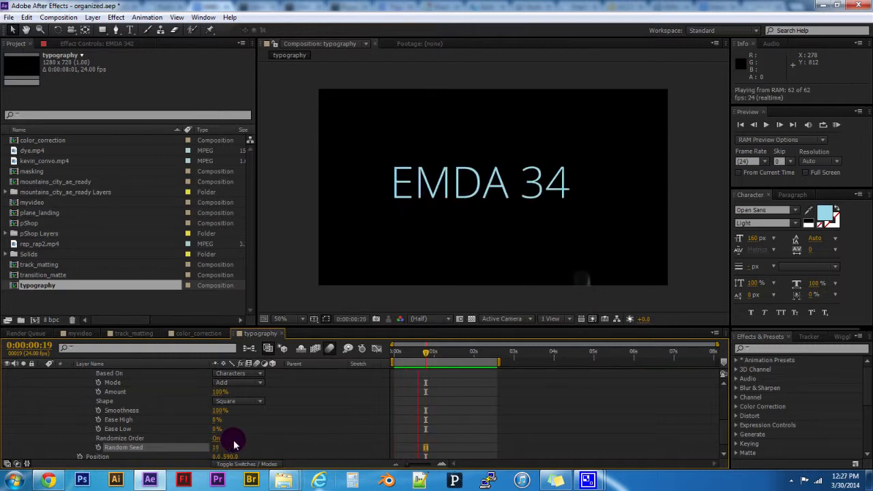
click(219, 449)
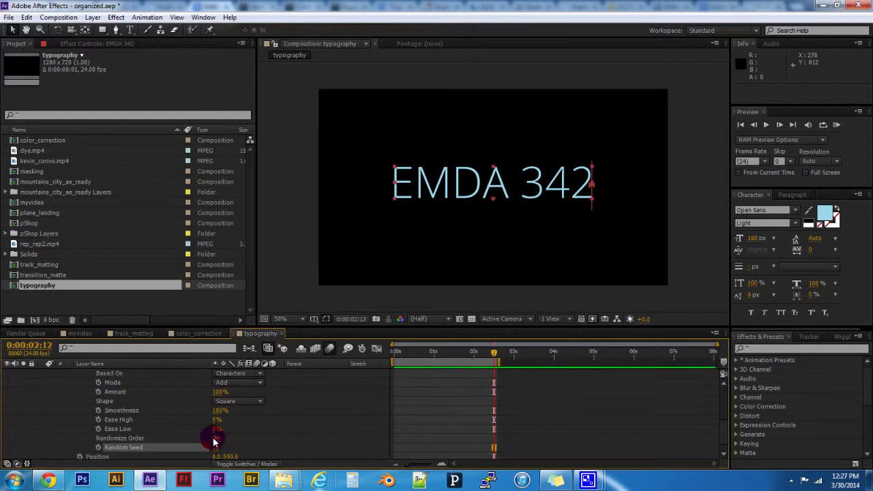
click(215, 439)
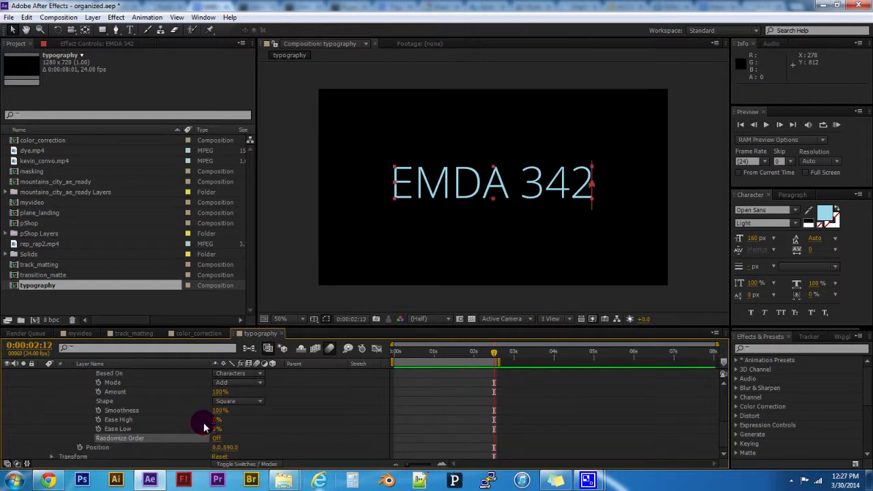
click(214, 437)
Collapse the Advanced and Range Selector 1 settings and place the current time at 0:00:00:22
scroll(214, 441, up, 1)
scroll(213, 440, up, 1)
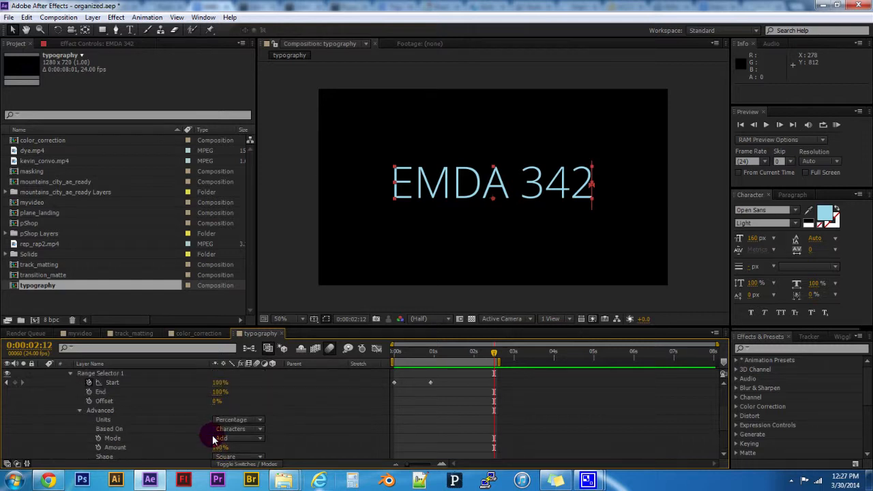
scroll(213, 440, up, 1)
click(80, 438)
drag(463, 348, 432, 359)
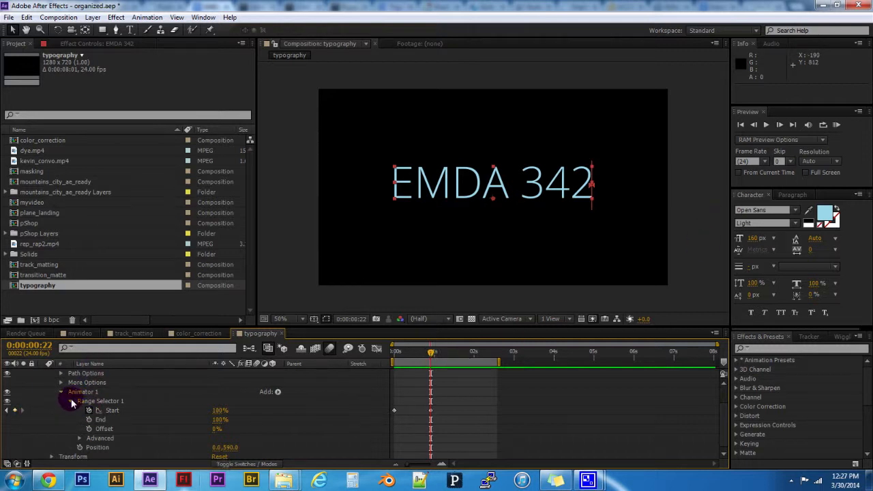
click(109, 410)
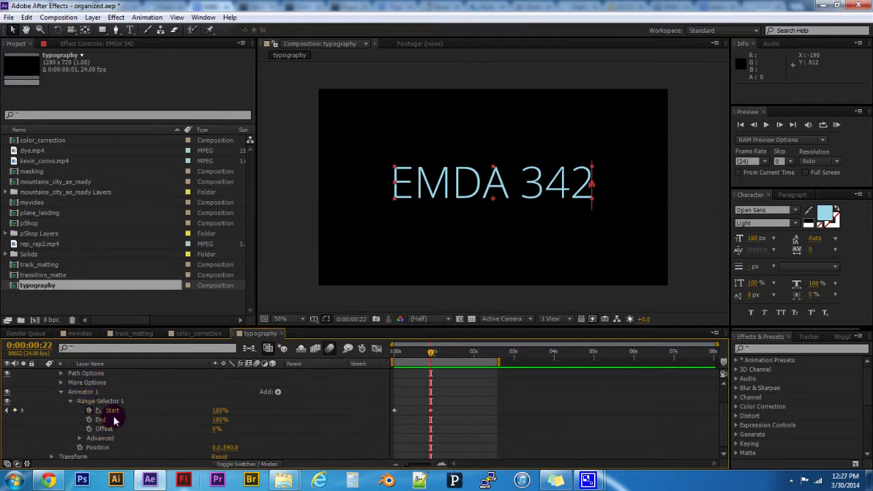
click(71, 402)
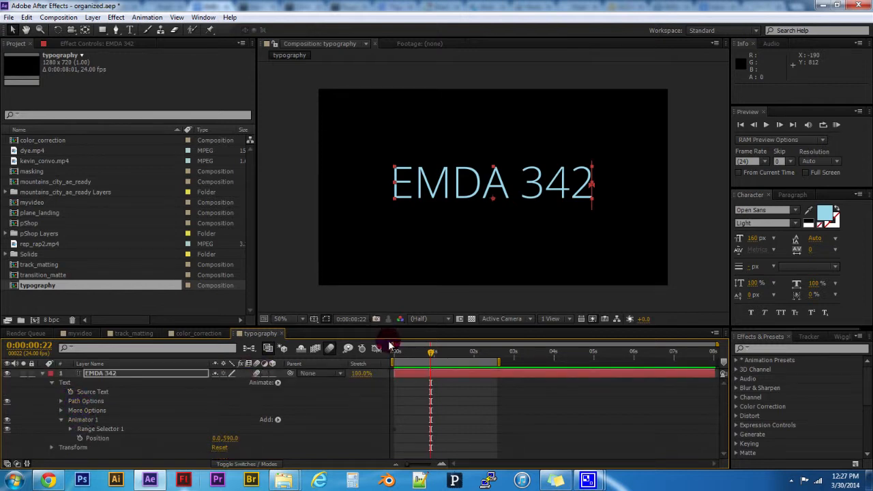
mouse_move(431, 353)
mouse_down()
mouse_move(395, 355)
mouse_move(432, 359)
mouse_up()
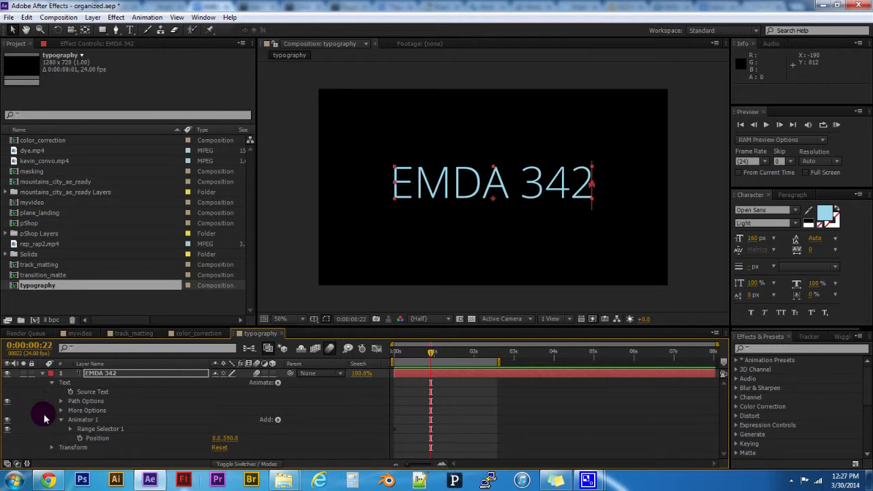
Duplicate Animator 1 on the EMDA 342 layer and expand the duplicate's properties
click(82, 419)
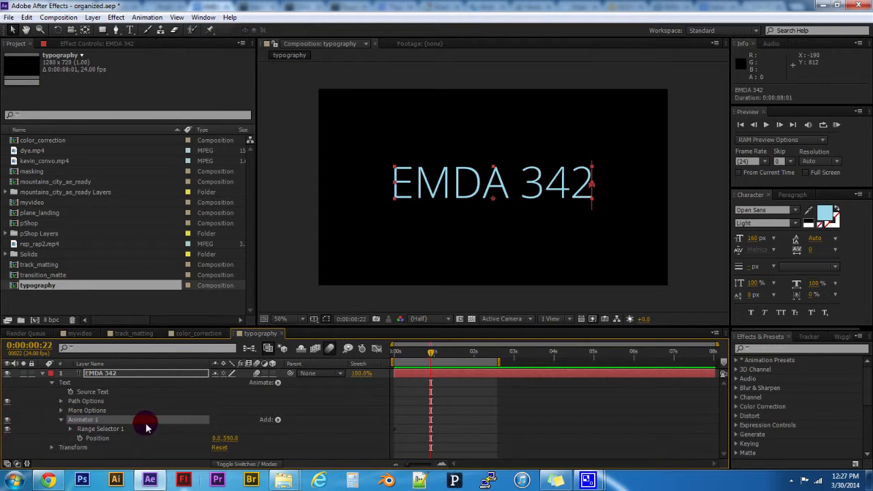
key(ctrl+d)
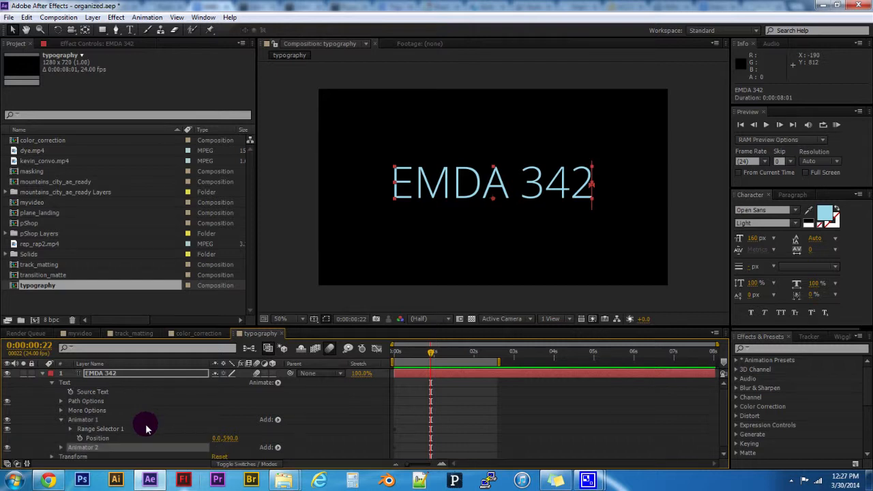
click(62, 442)
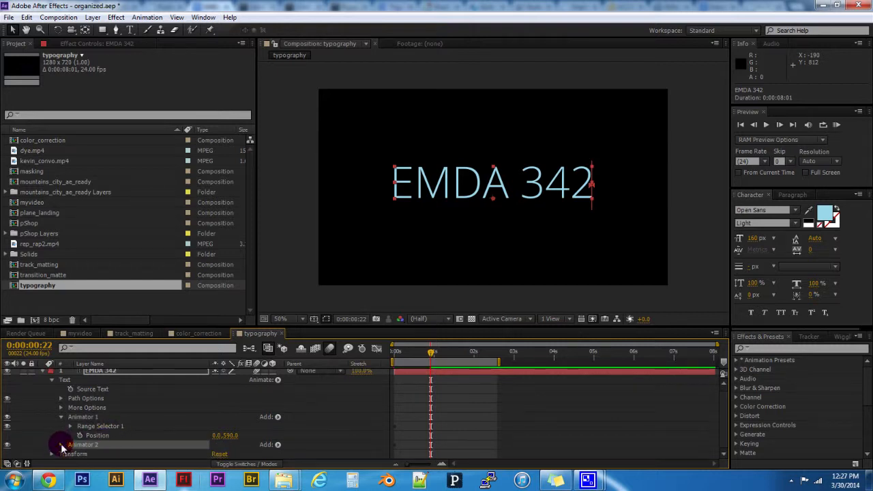
click(62, 445)
scroll(218, 441, down, 2)
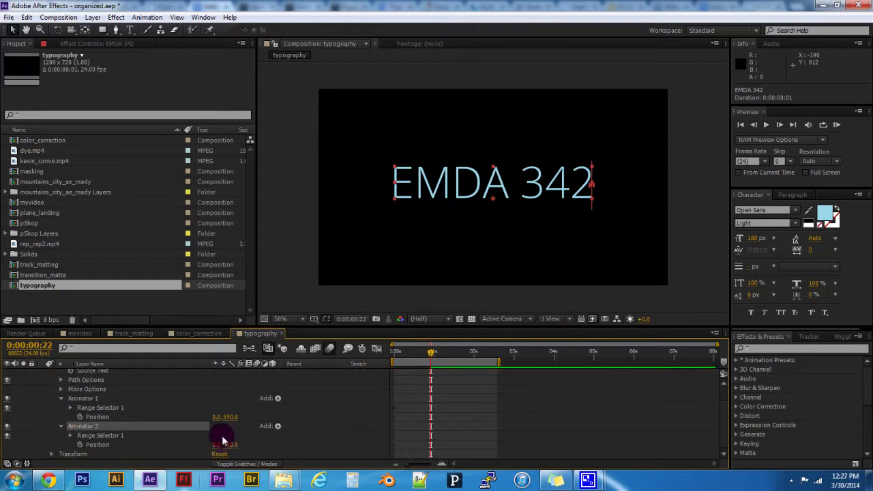
Remove the Start keyframes from the range selector of Animator 2
click(70, 435)
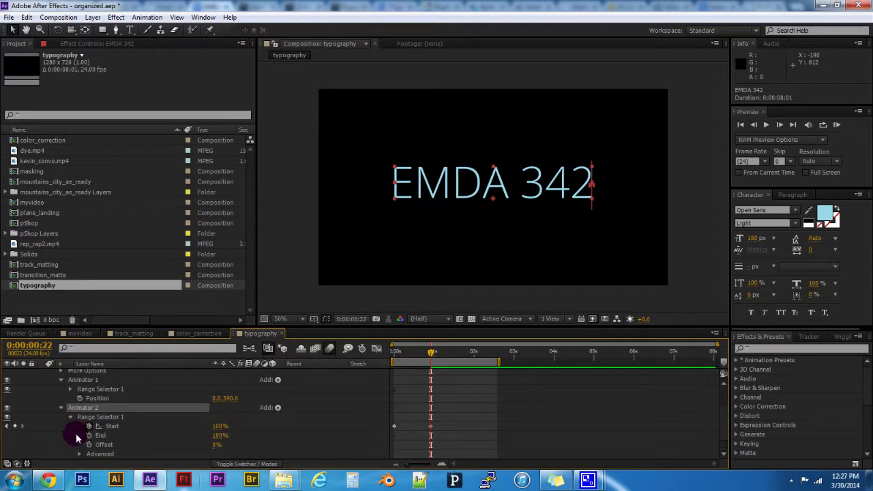
scroll(73, 440, down, 2)
click(89, 408)
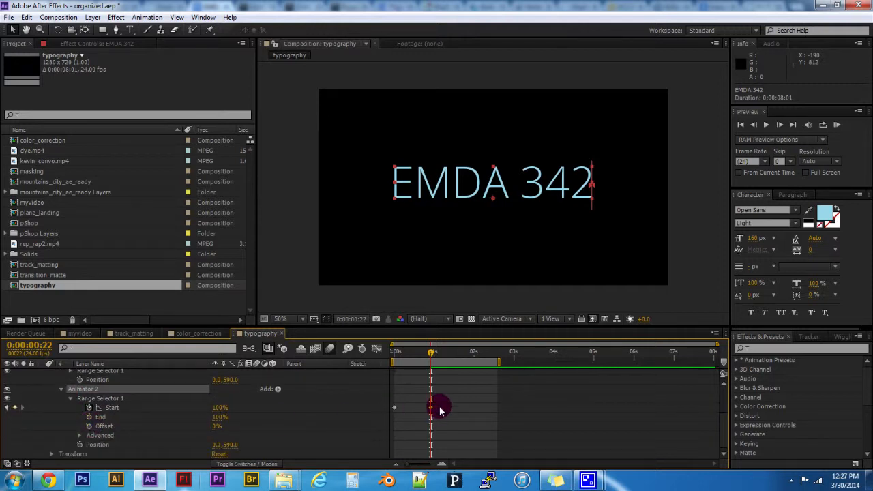
drag(440, 403, 382, 415)
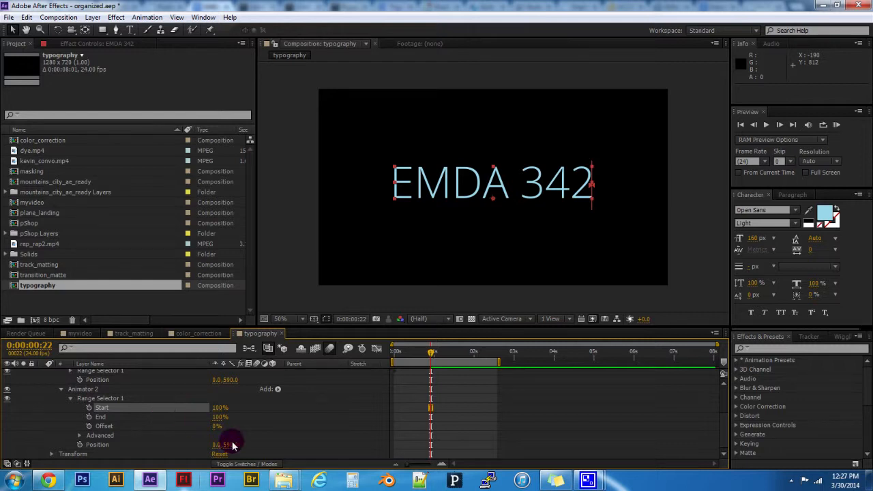
Set Animator 2's Position to 287.0, 0.0
drag(231, 445, 221, 448)
click(231, 445)
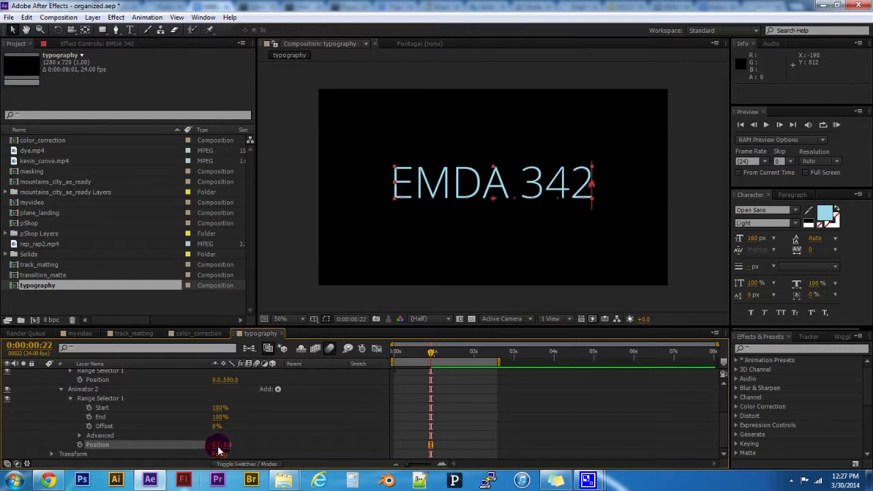
drag(217, 450, 349, 439)
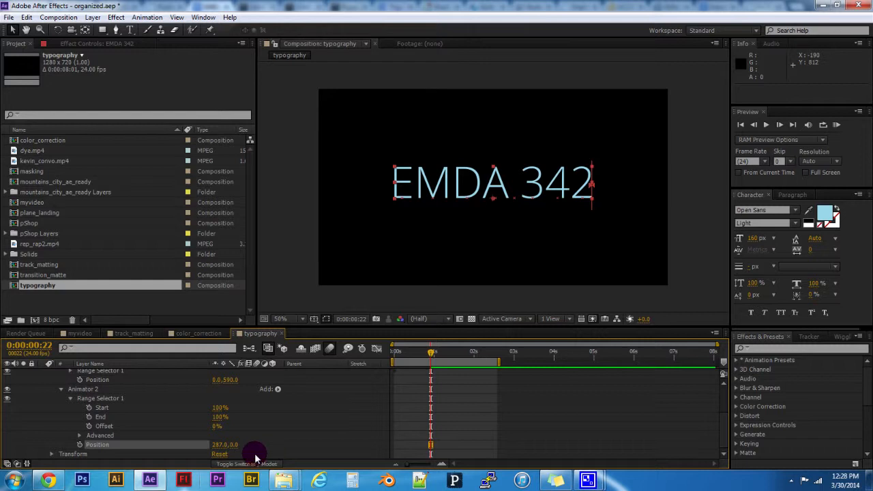
Set Animator 2's range selector Start to 0% and its Position to 1105.0, 0.0, beyond the frame's right edge
click(225, 409)
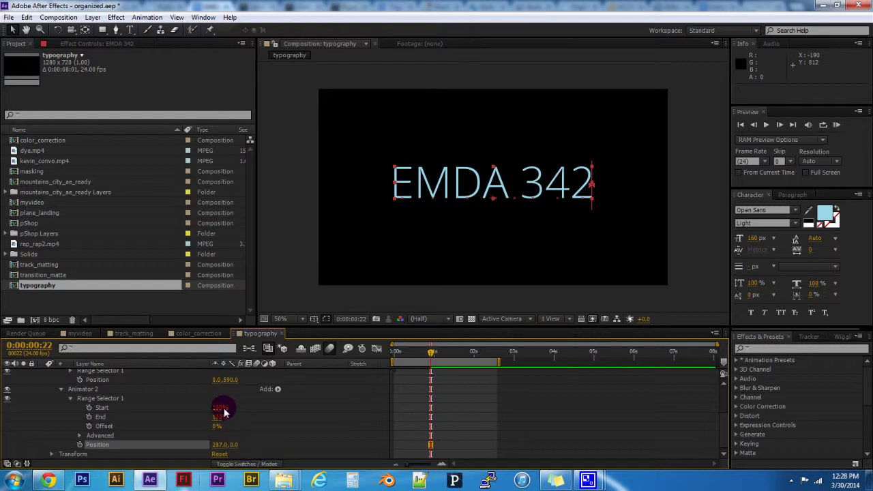
drag(217, 409, 32, 404)
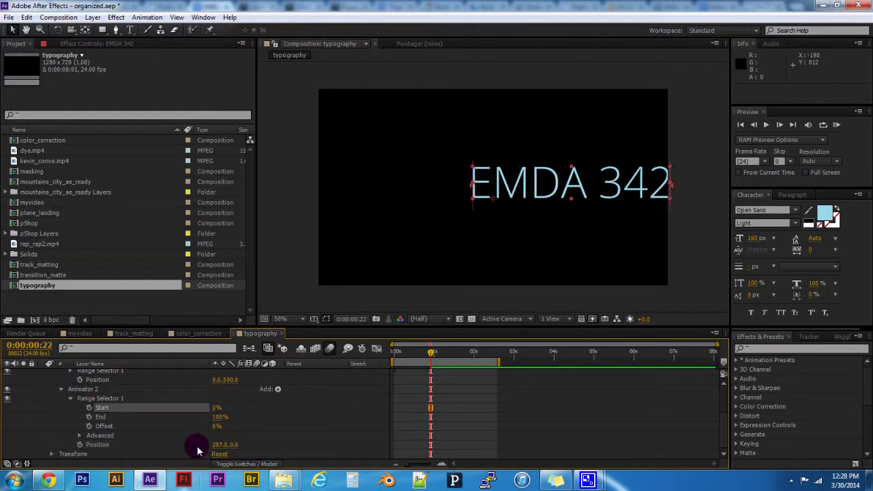
drag(222, 446, 636, 446)
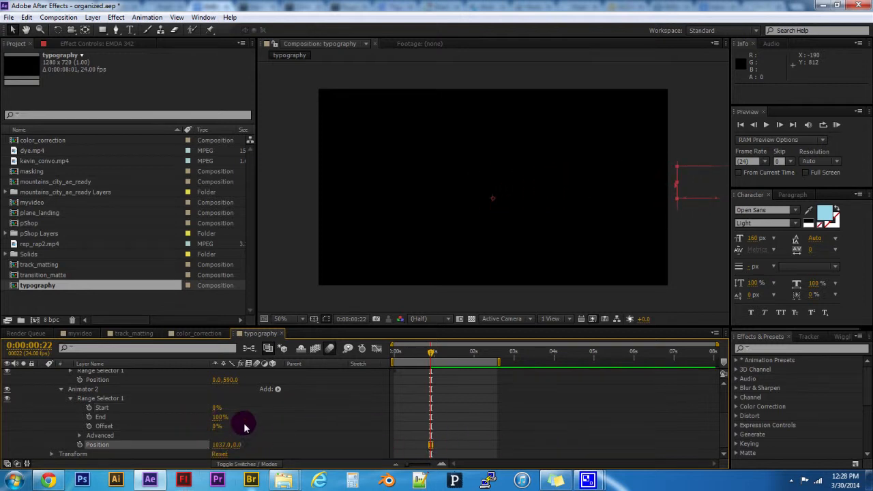
mouse_move(225, 446)
mouse_down()
mouse_move(141, 446)
mouse_move(218, 450)
mouse_move(228, 437)
mouse_up()
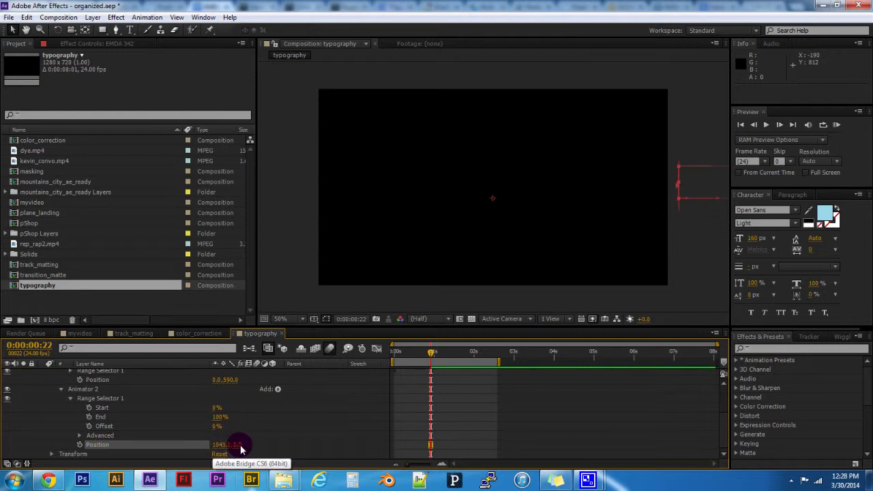
drag(228, 447, 253, 442)
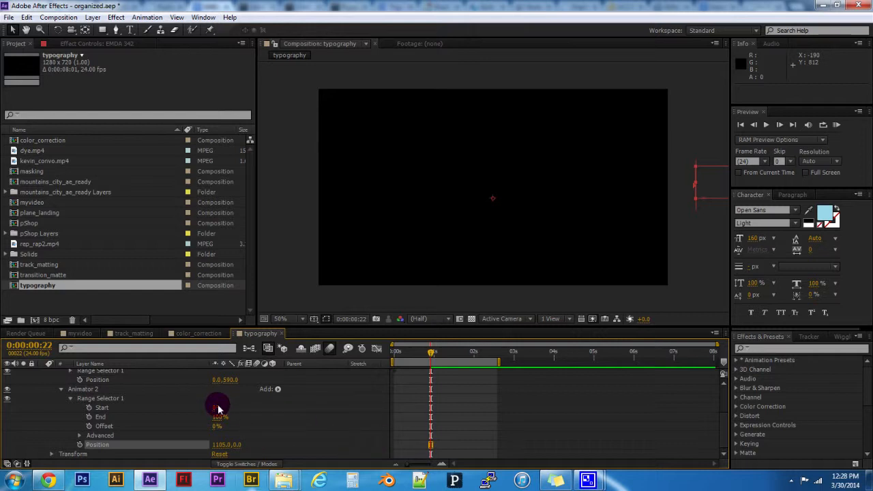
Set Animator 2's range selector Start to 100% and keyframe it at 0:00:02:00
mouse_move(219, 422)
mouse_down()
mouse_move(205, 415)
mouse_move(171, 427)
mouse_move(244, 425)
mouse_move(221, 407)
mouse_move(280, 413)
mouse_up()
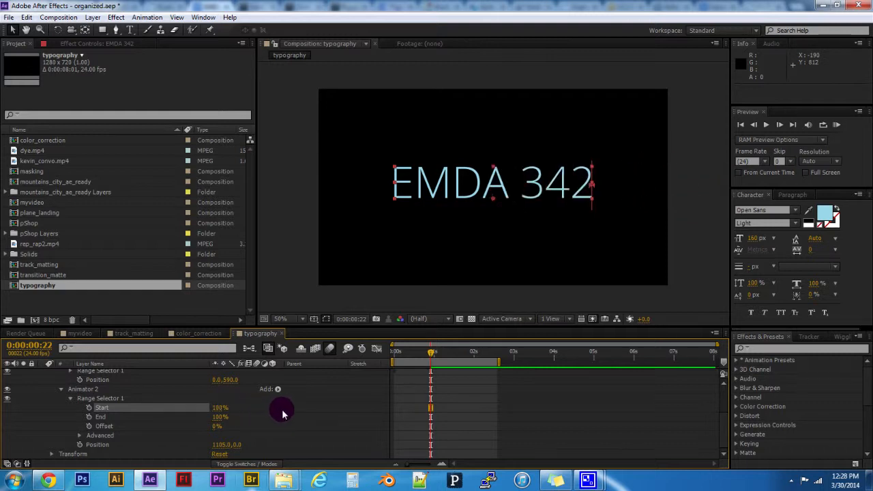
scroll(437, 388, up, 3)
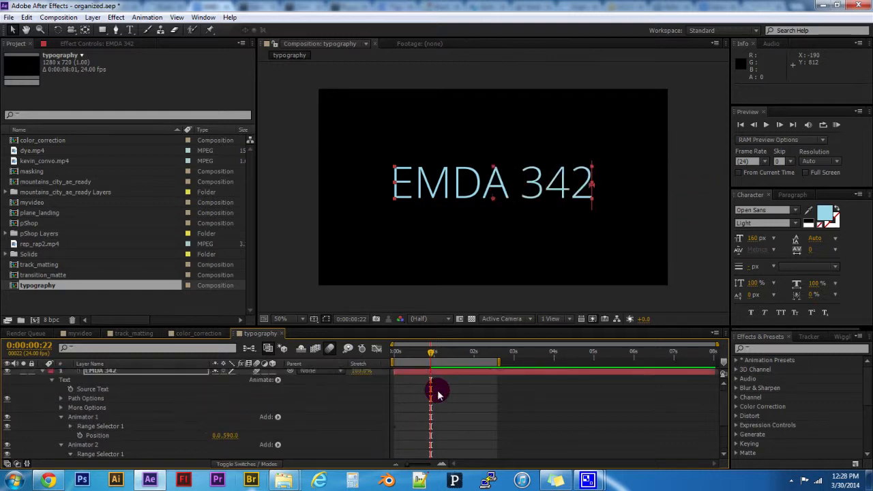
drag(434, 351, 474, 347)
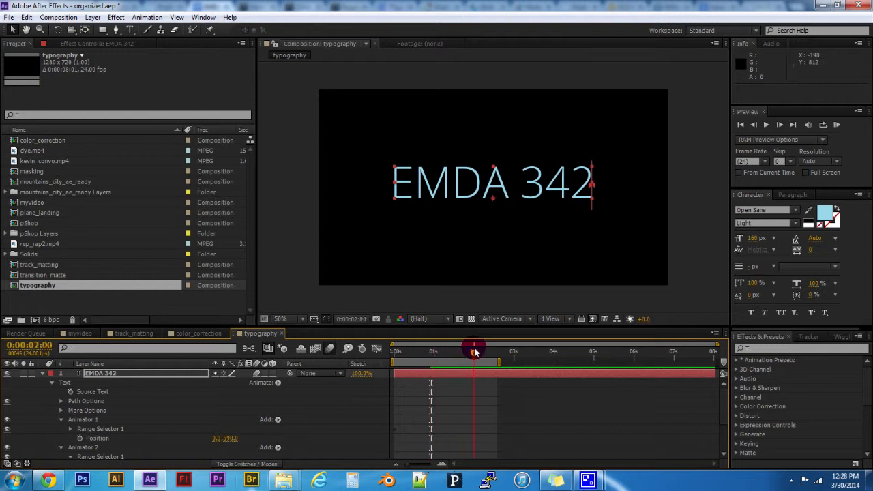
scroll(230, 409, down, 3)
click(240, 413)
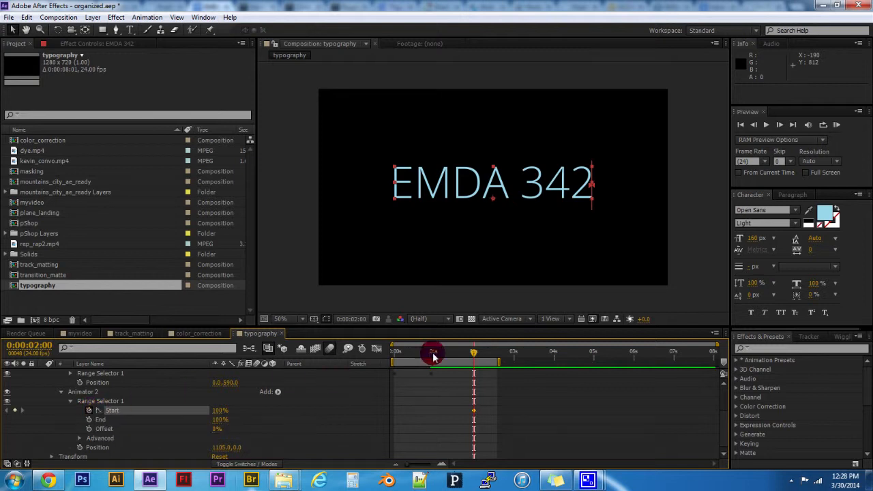
Extend the work area's end to 0:00:03:06 and keyframe Animator 2's Start at 0% at 0:00:02:22
drag(499, 361, 526, 361)
drag(475, 352, 511, 354)
drag(220, 410, 165, 422)
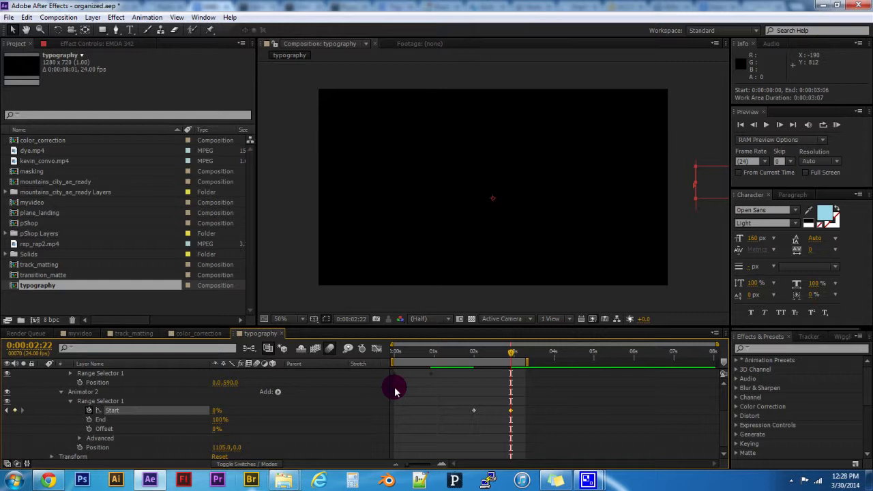
Play a RAM preview of the typography composition and scrub through the text's entrance
key(KP_0)
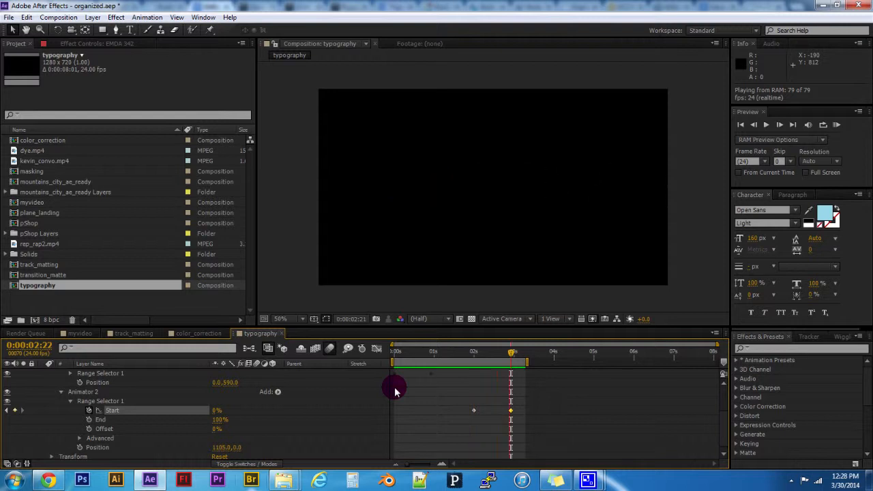
key(space)
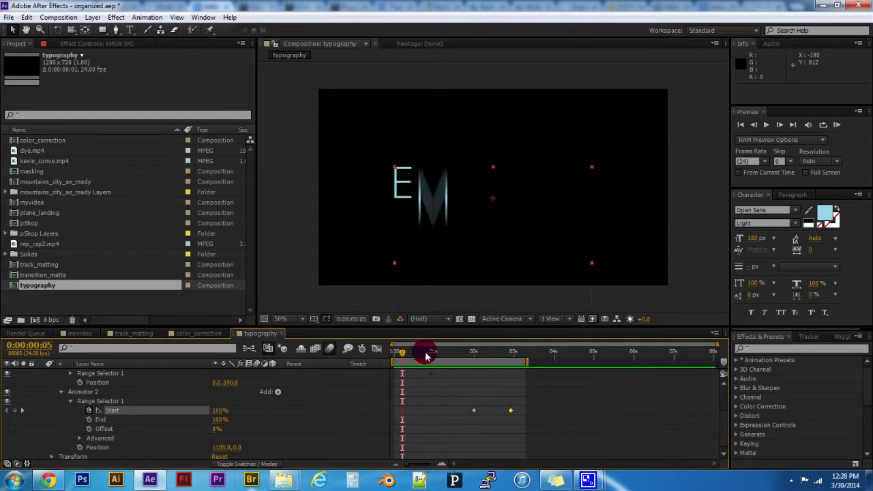
drag(417, 354, 450, 382)
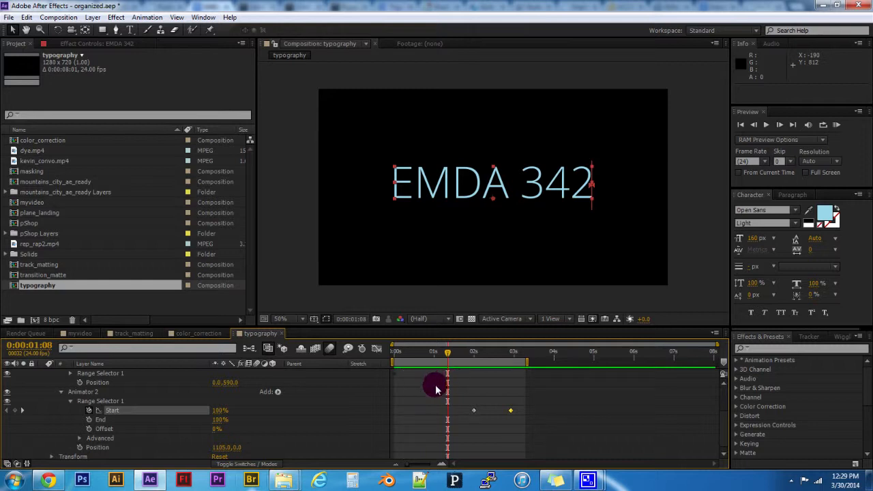
Collapse Animator 1 and Animator 2 on the EMDA 342 layer
scroll(56, 399, up, 1)
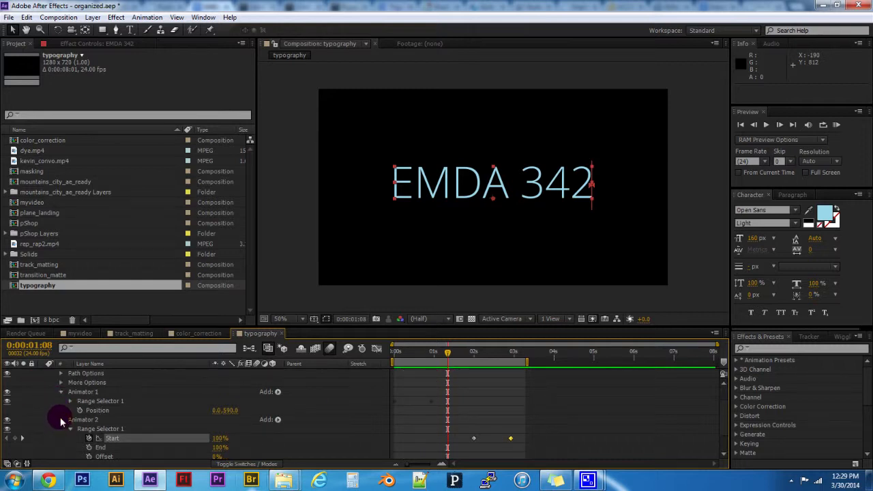
click(61, 421)
click(62, 417)
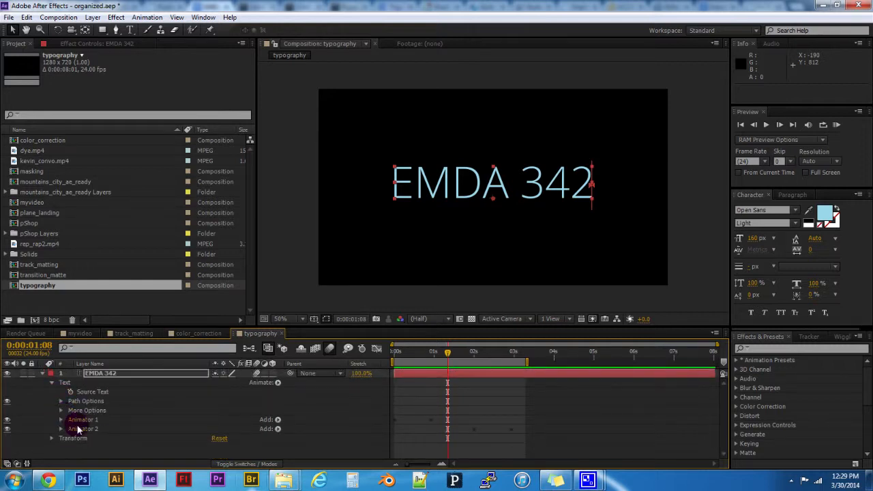
click(147, 17)
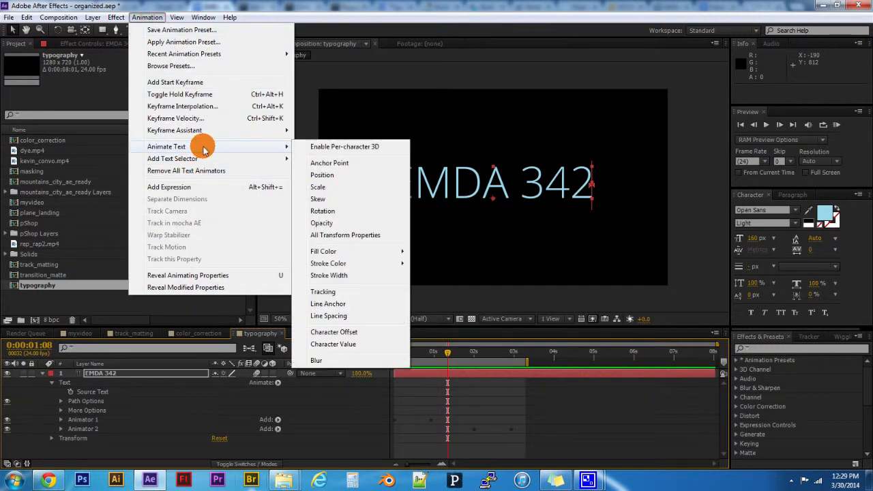
mouse_move(248, 153)
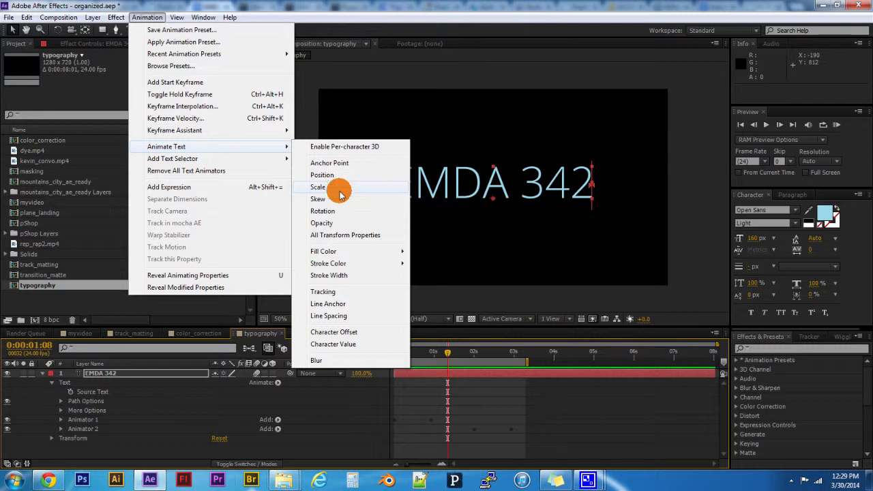
click(325, 211)
scroll(125, 442, down, 1)
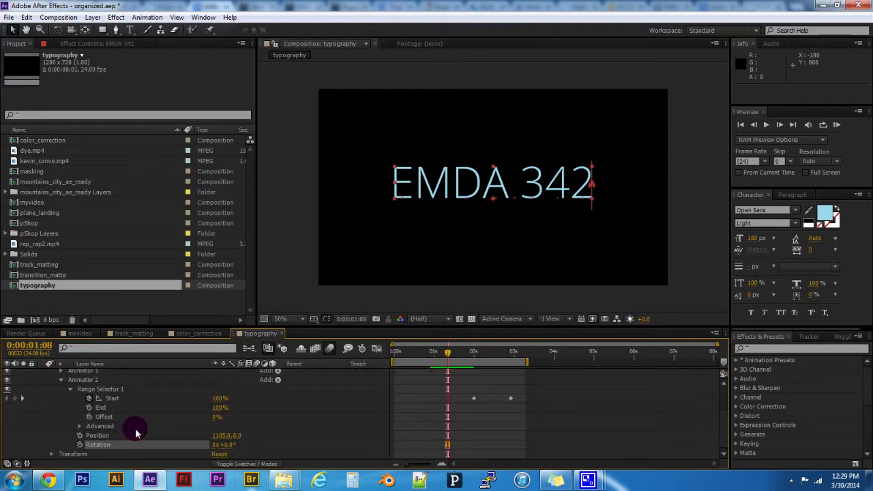
drag(265, 439, 277, 436)
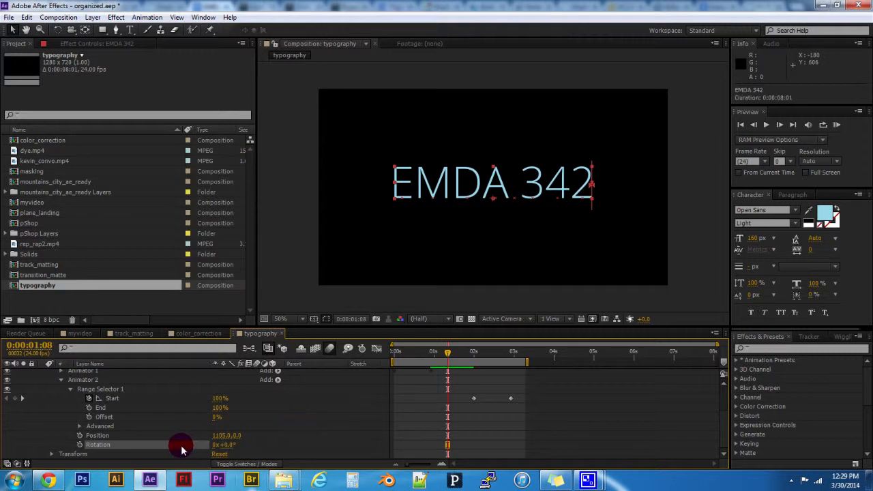
key(Delete)
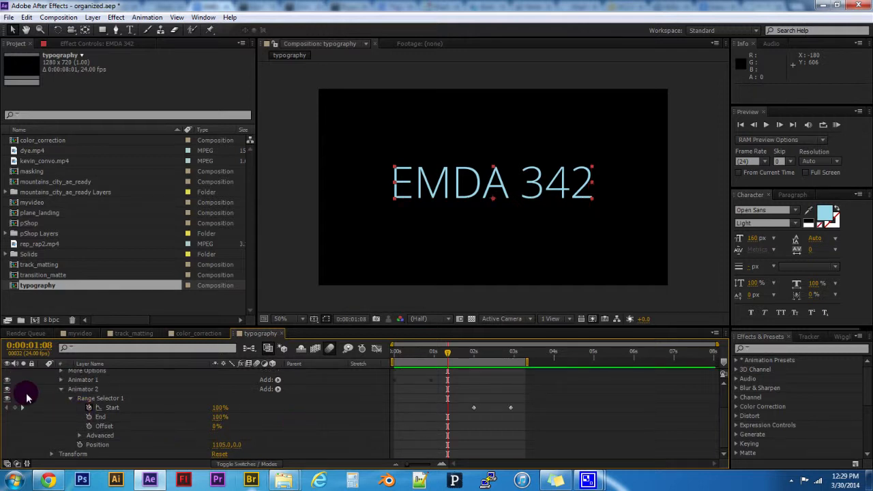
click(61, 389)
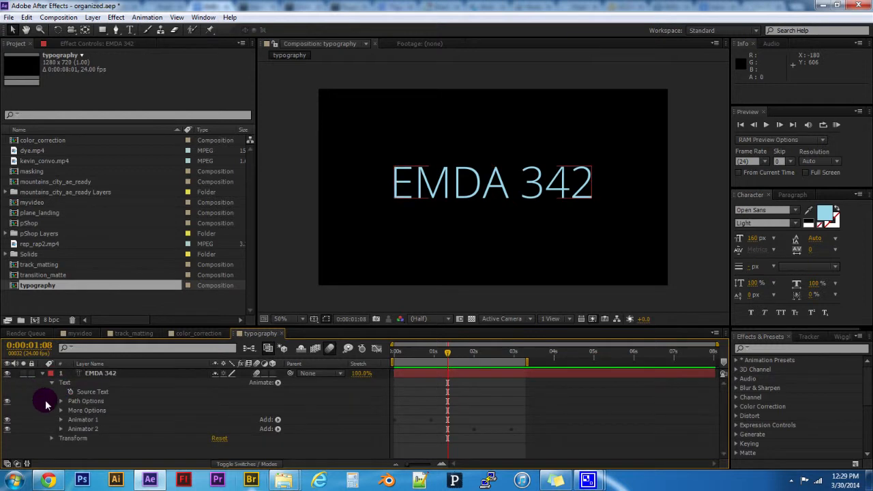
Add a separate Rotation animator to the EMDA 342 layer and, at 0:00:02:00, set its Rotation to 0x+134.0°
click(96, 373)
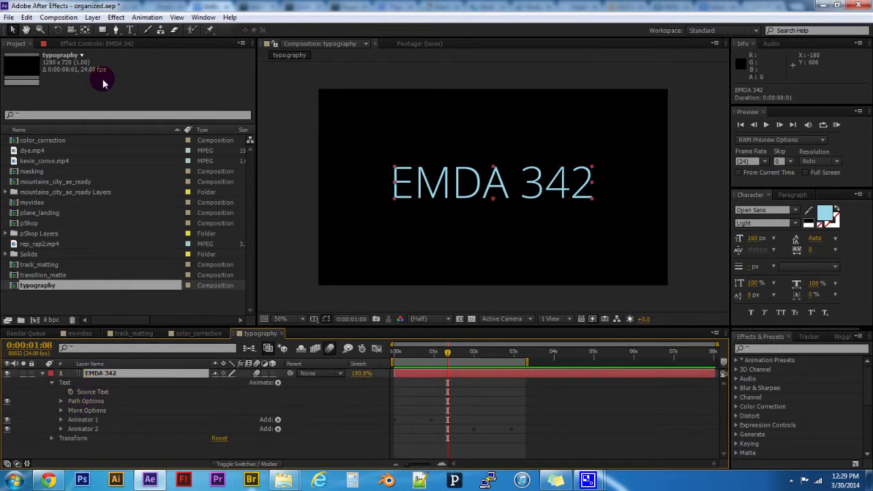
click(138, 16)
mouse_move(247, 146)
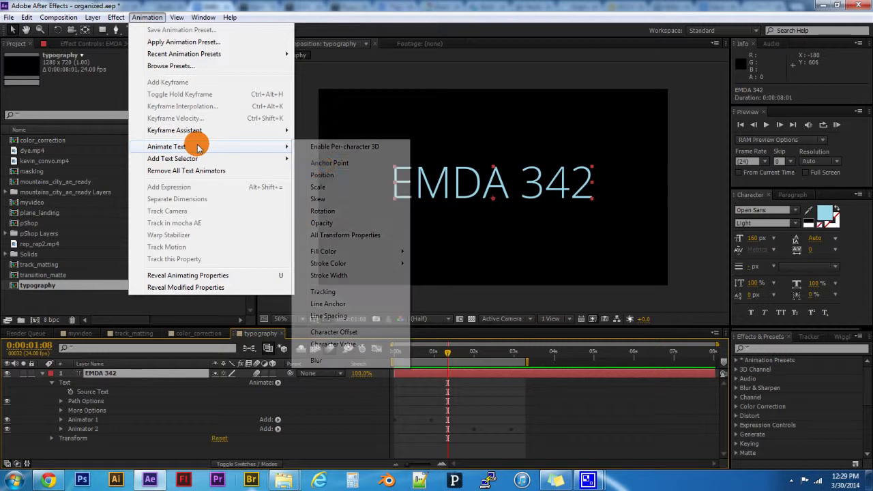
click(328, 210)
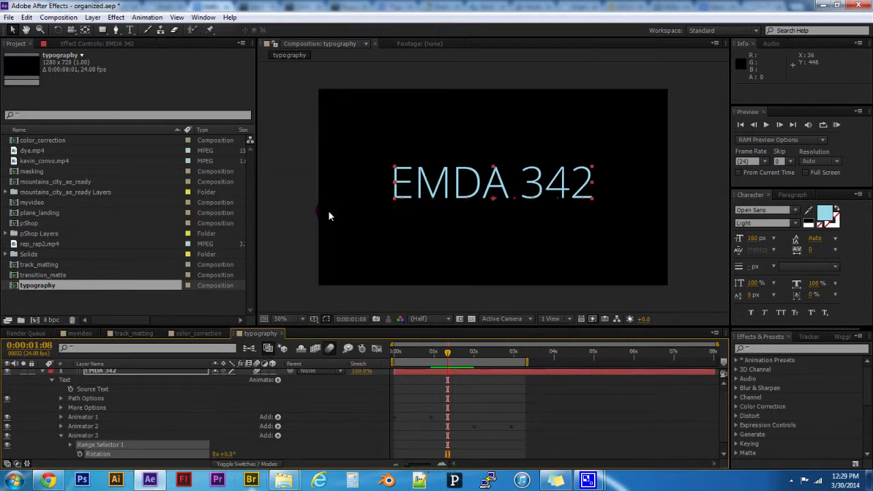
scroll(122, 447, down, 1)
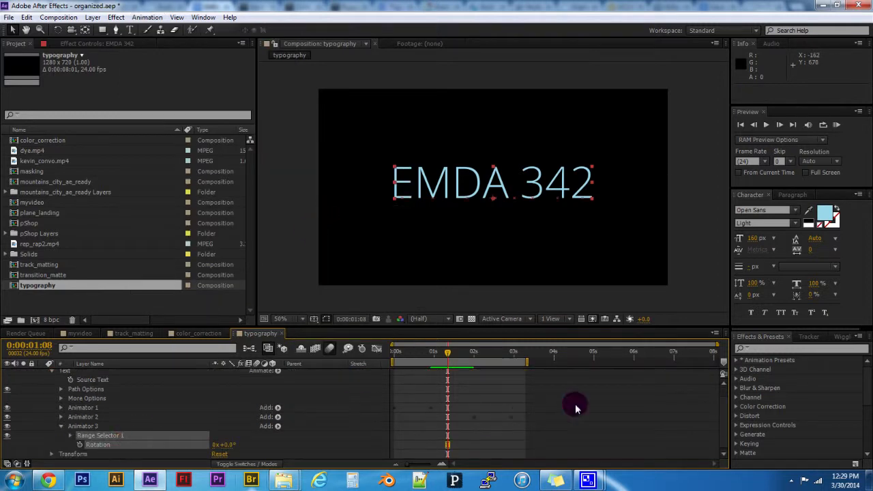
mouse_move(435, 366)
mouse_down()
mouse_move(449, 353)
mouse_move(396, 372)
mouse_move(464, 382)
mouse_move(508, 377)
mouse_move(489, 353)
mouse_move(474, 355)
mouse_up()
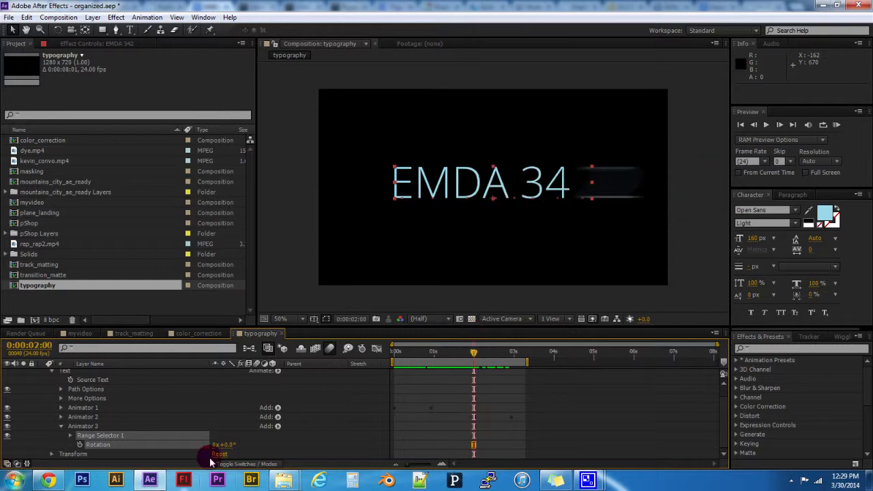
drag(230, 445, 296, 440)
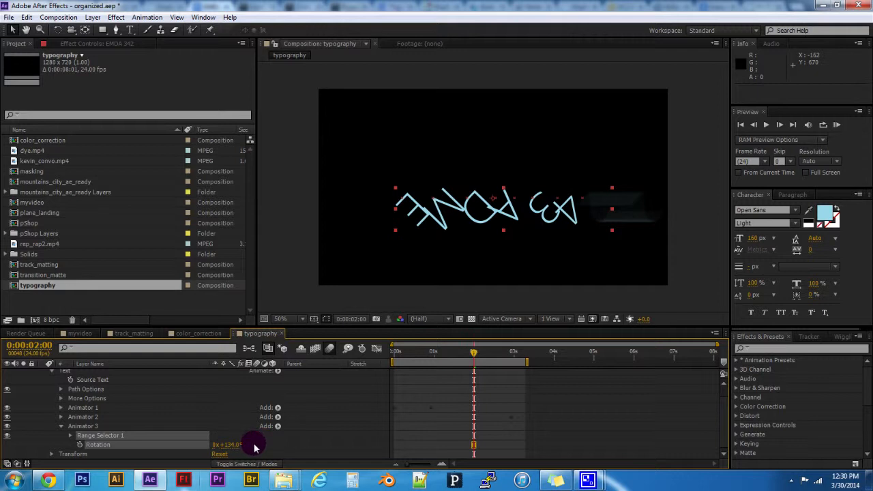
Set the Start of Animator 3's range selector to 100% and keyframe it at 0:00:02:00
click(88, 435)
click(70, 435)
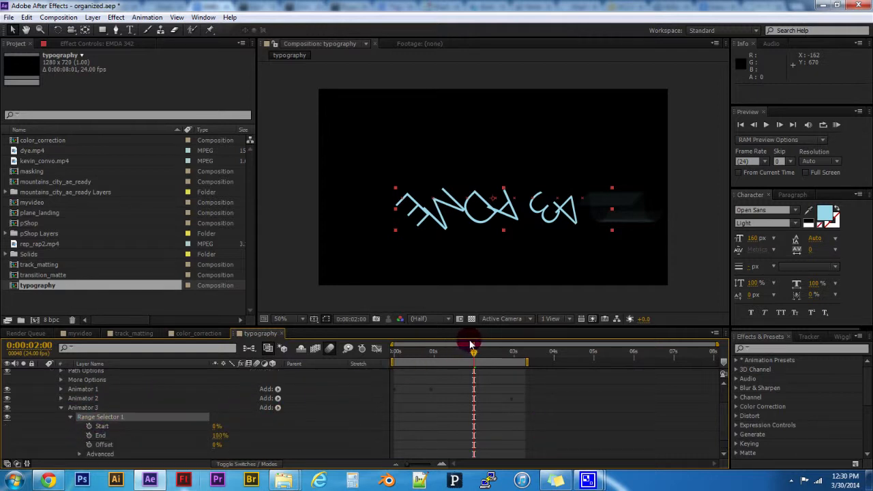
drag(214, 428, 316, 431)
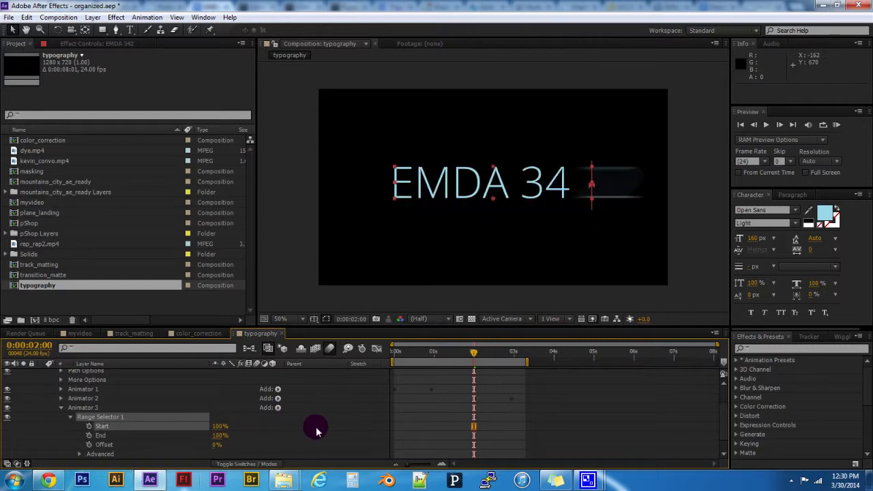
click(89, 399)
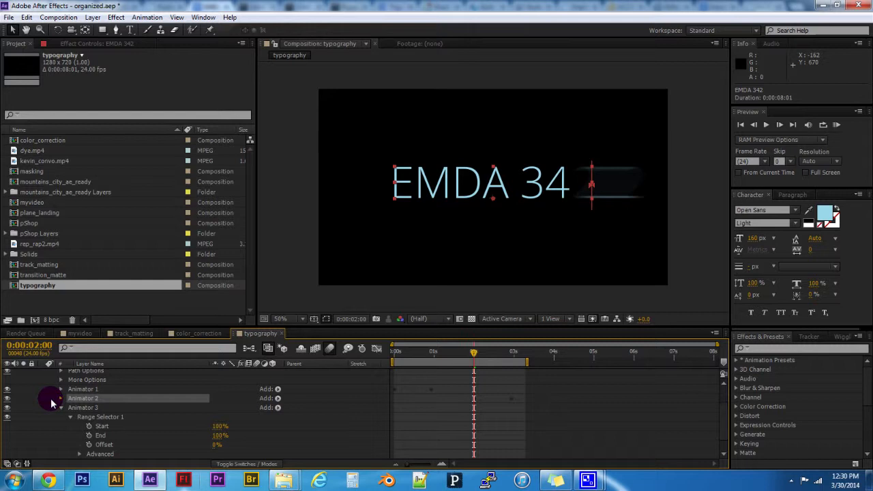
click(60, 398)
scroll(207, 413, down, 3)
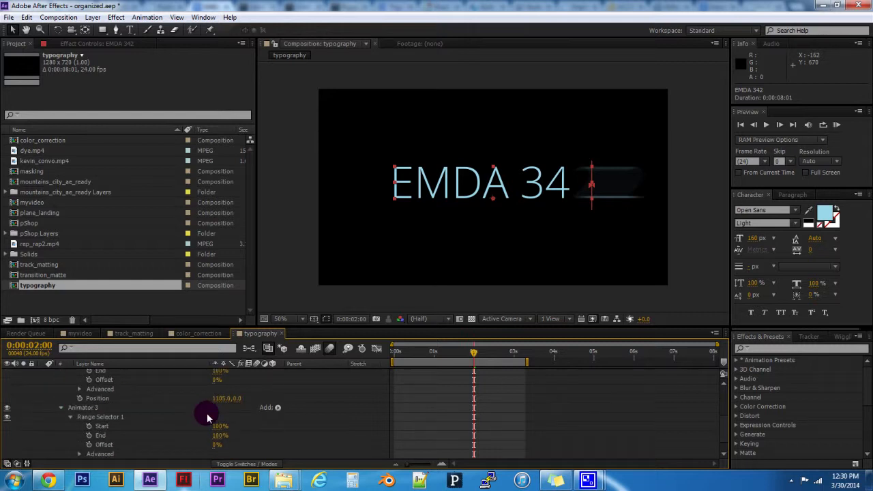
scroll(207, 414, down, 3)
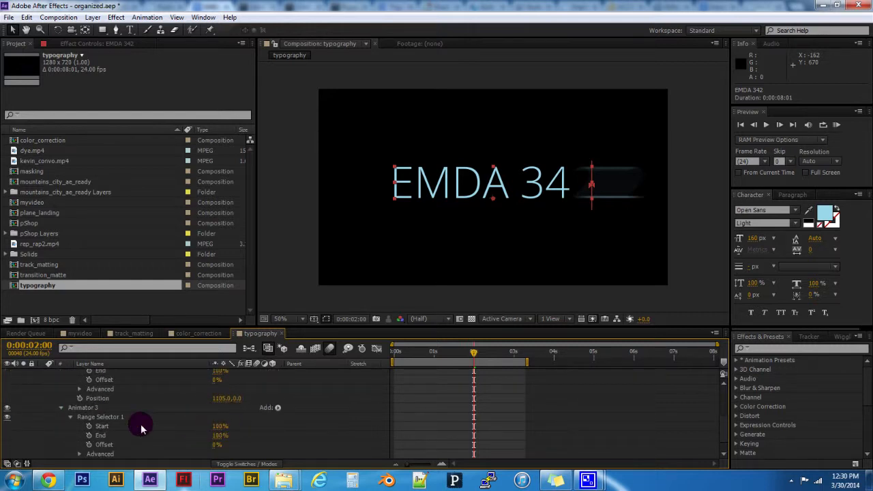
click(90, 427)
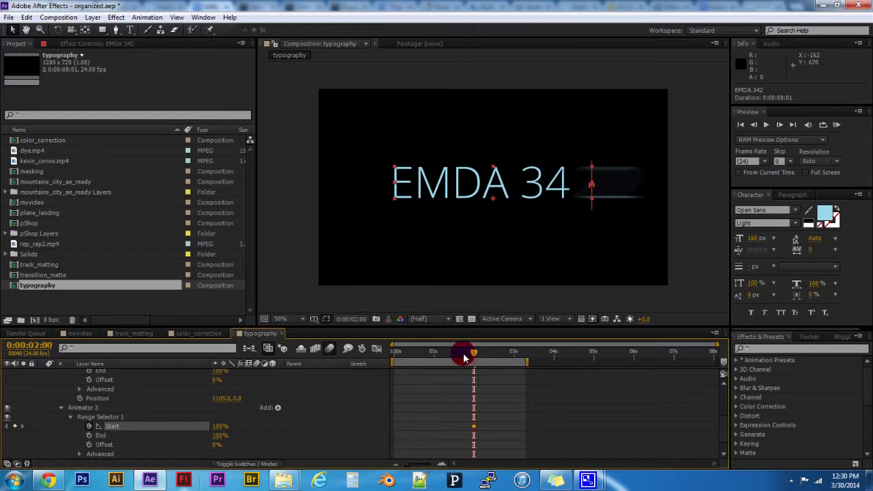
Keyframe Animator 3's range selector Start at 0% at 0:00:02:22, in line with Animator 2's last keyframe
scroll(501, 393, up, 1)
drag(488, 352, 514, 351)
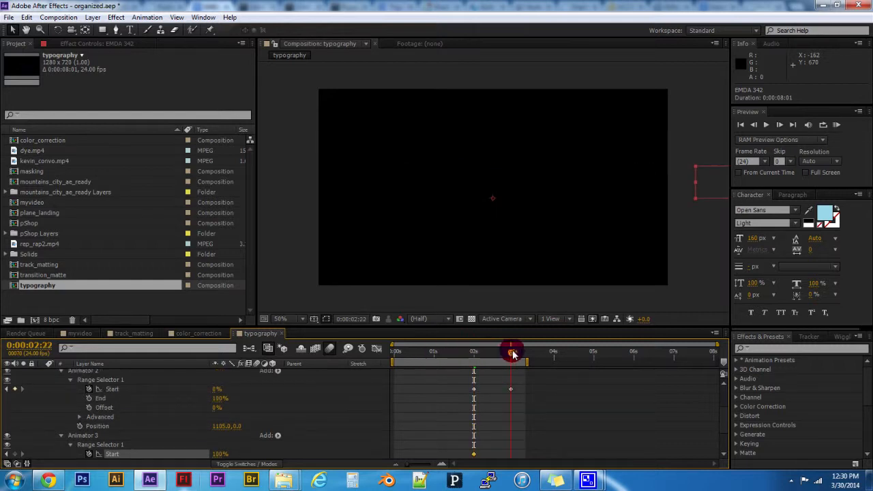
scroll(201, 419, down, 3)
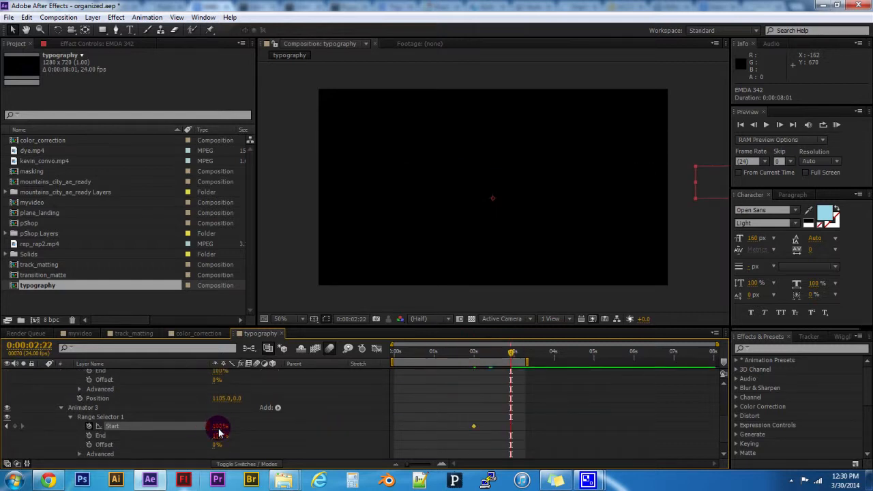
drag(218, 430, 87, 430)
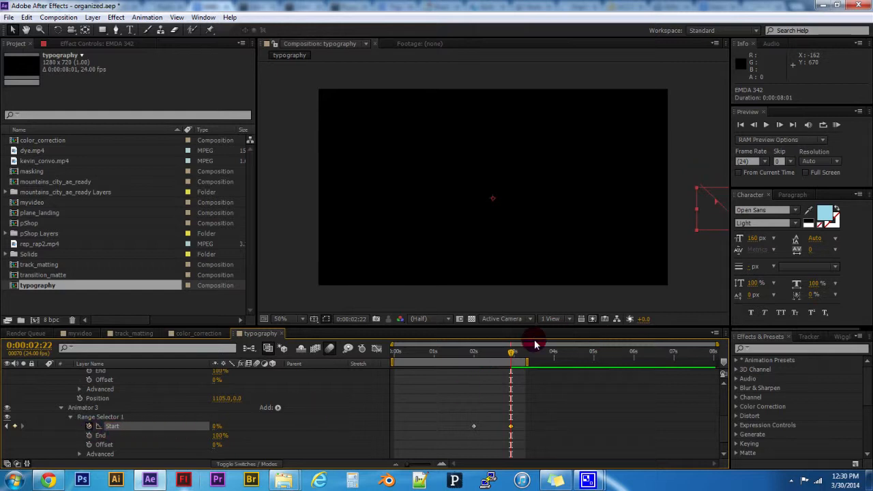
mouse_move(513, 356)
mouse_down()
mouse_move(507, 365)
mouse_move(517, 367)
mouse_up()
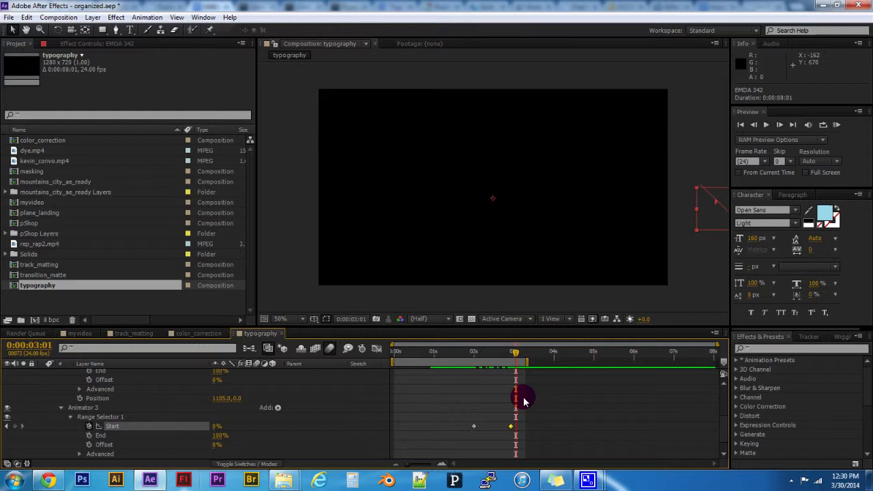
Move the last Start keyframes of Animators 2 and 3 together to about 3.5 seconds and extend the work area to about 4 seconds
scroll(523, 397, up, 1)
click(512, 390)
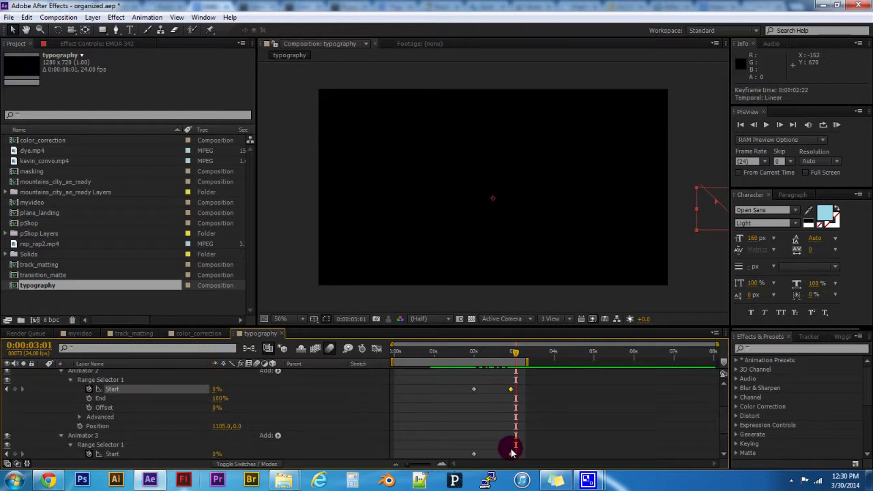
shift+click(511, 454)
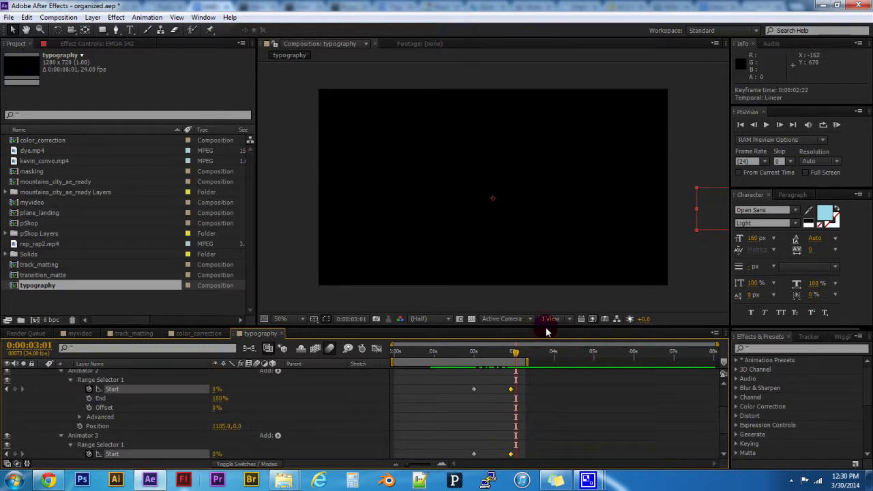
drag(546, 327, 549, 270)
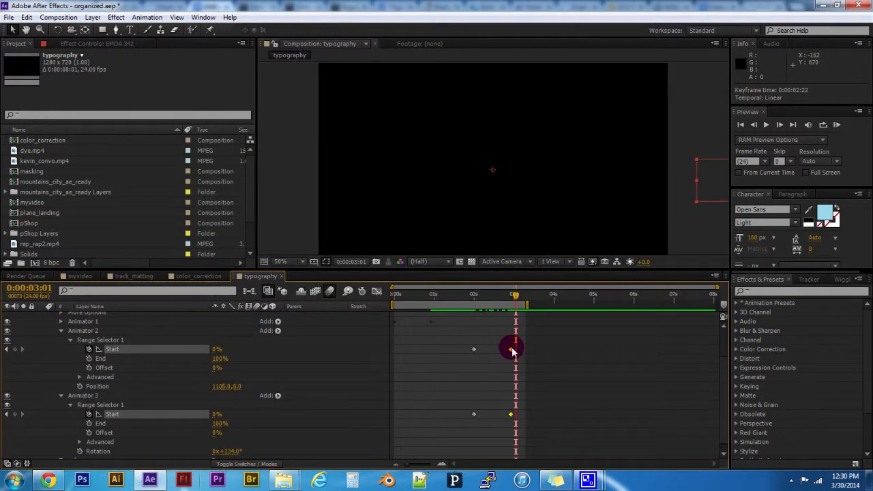
drag(513, 350, 532, 349)
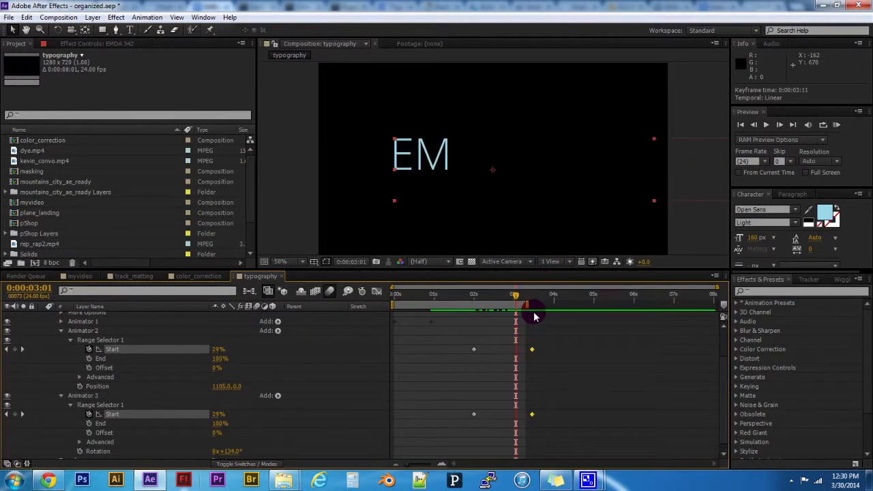
drag(529, 311, 553, 305)
drag(536, 355, 534, 351)
Play RAM previews of the slowed-down exit with the rotating characters
key(KP_0)
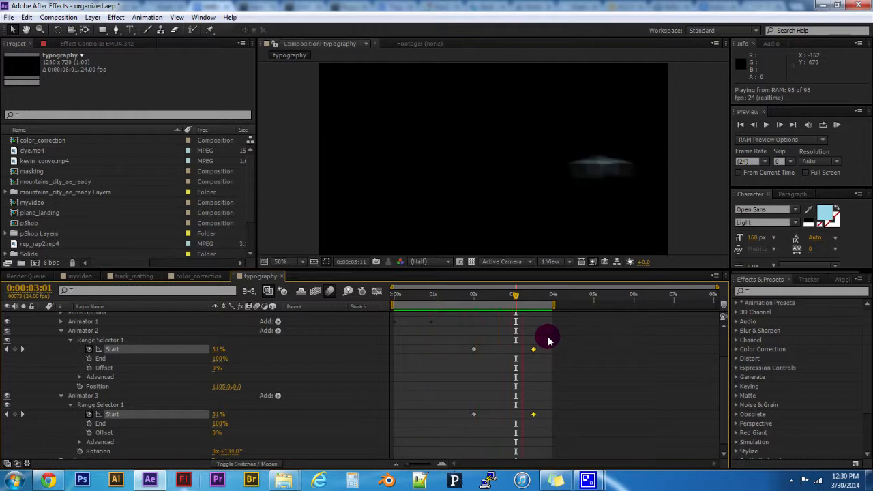
drag(505, 294, 437, 334)
key(KP_0)
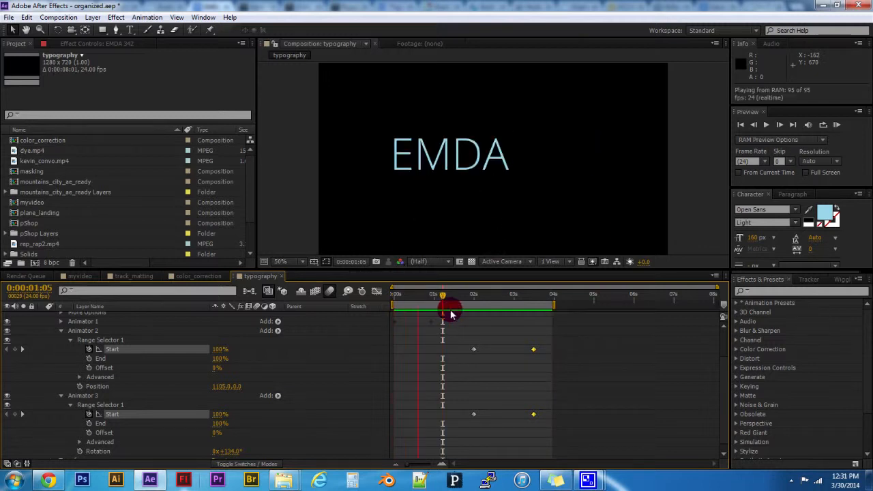